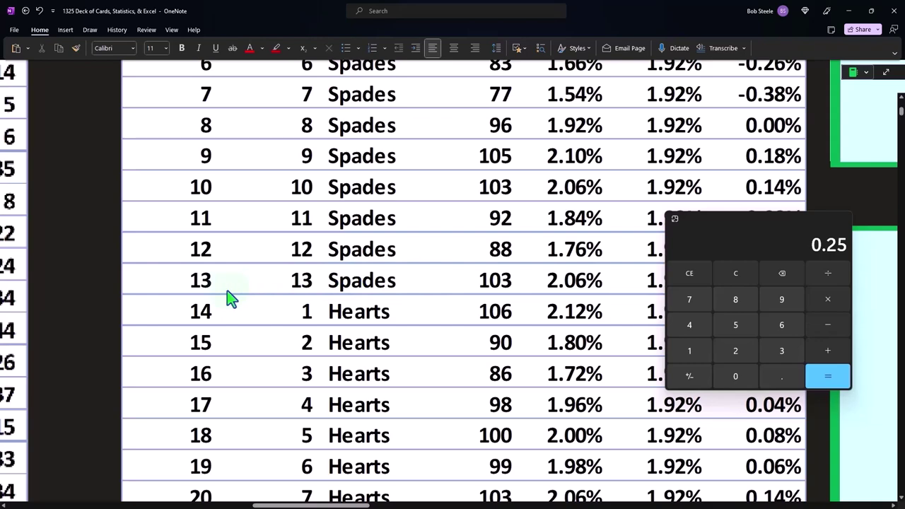
Shrink the cover beside the suit summary's Count column to reveal the % column, and place the calculator over the remaining cover
scroll(231, 297, up, 7)
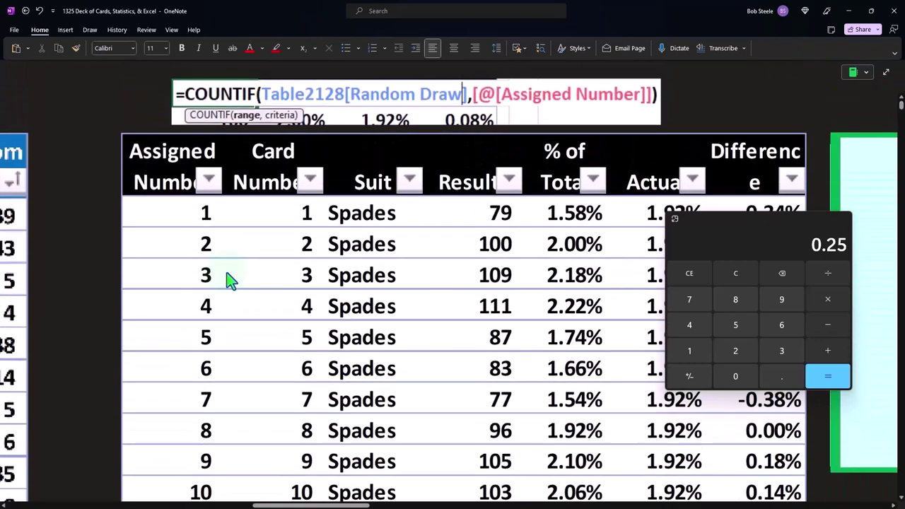
scroll(231, 237, down, 7)
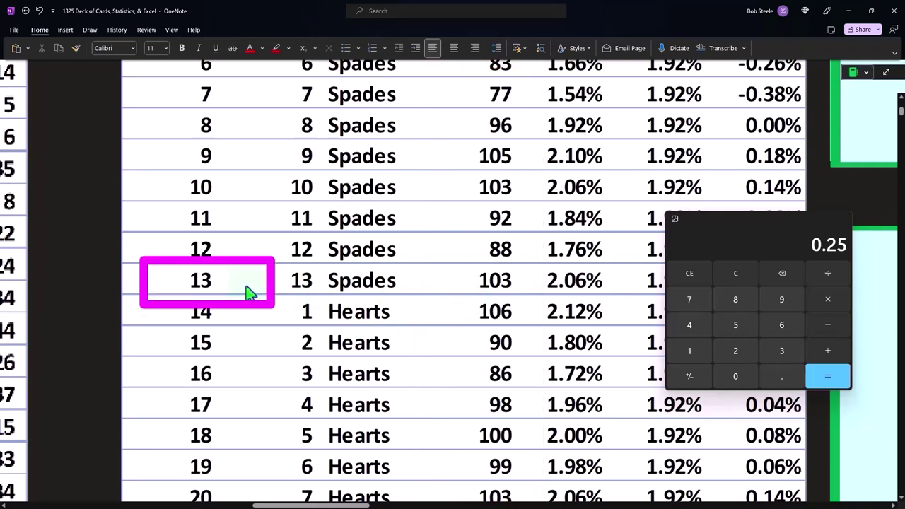
scroll(370, 295, down, 10)
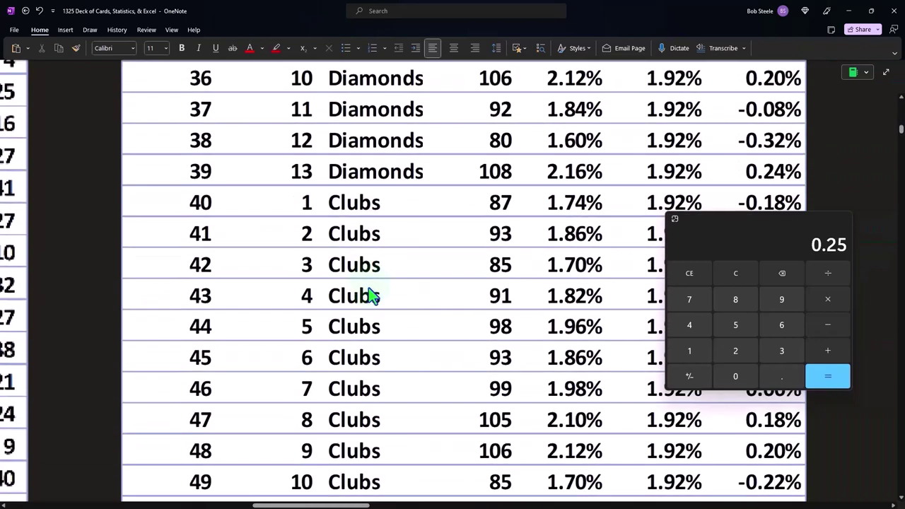
scroll(369, 296, down, 3)
scroll(370, 249, down, 3)
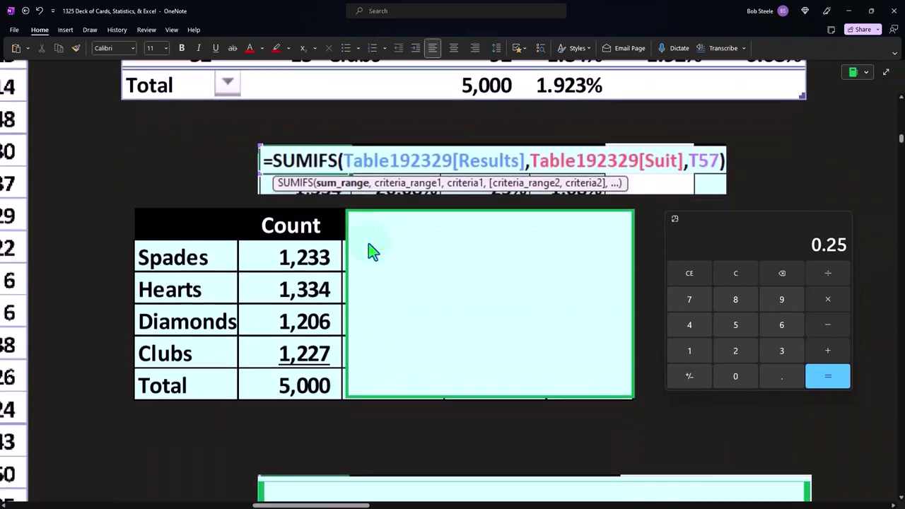
click(365, 286)
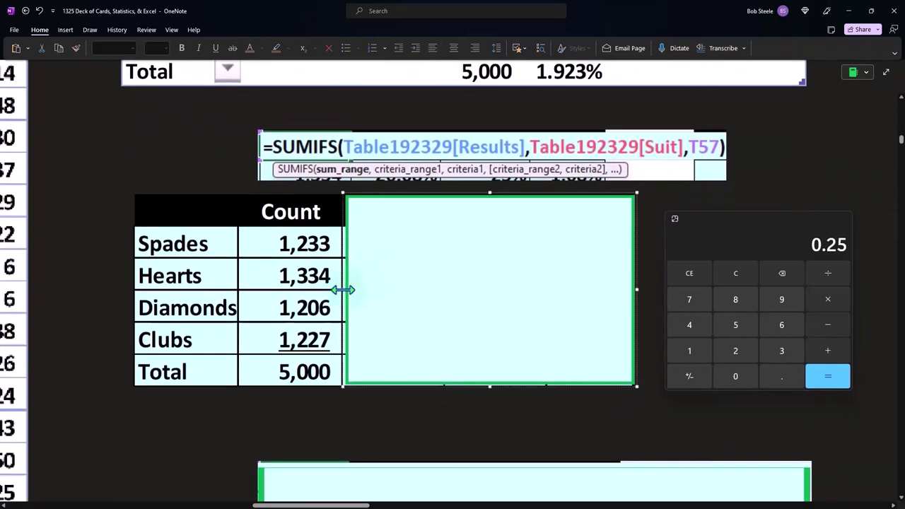
drag(342, 289, 457, 293)
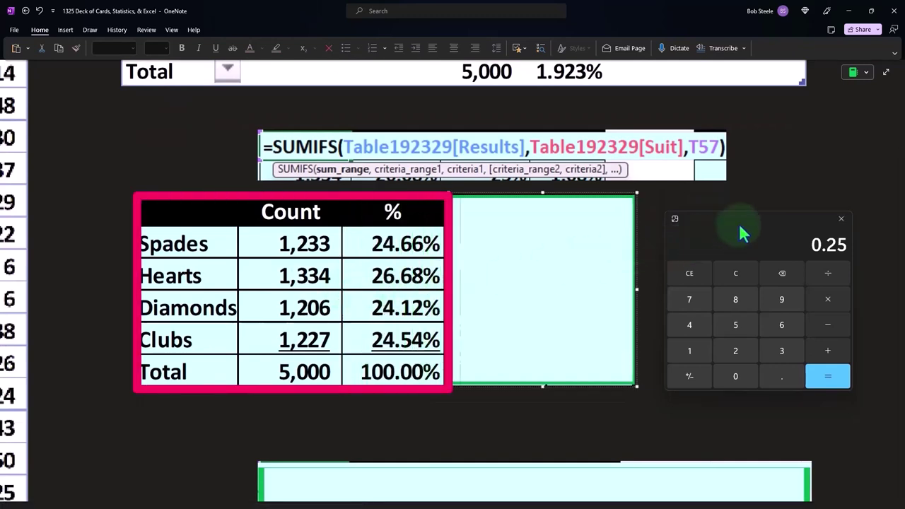
drag(739, 227, 541, 222)
click(542, 265)
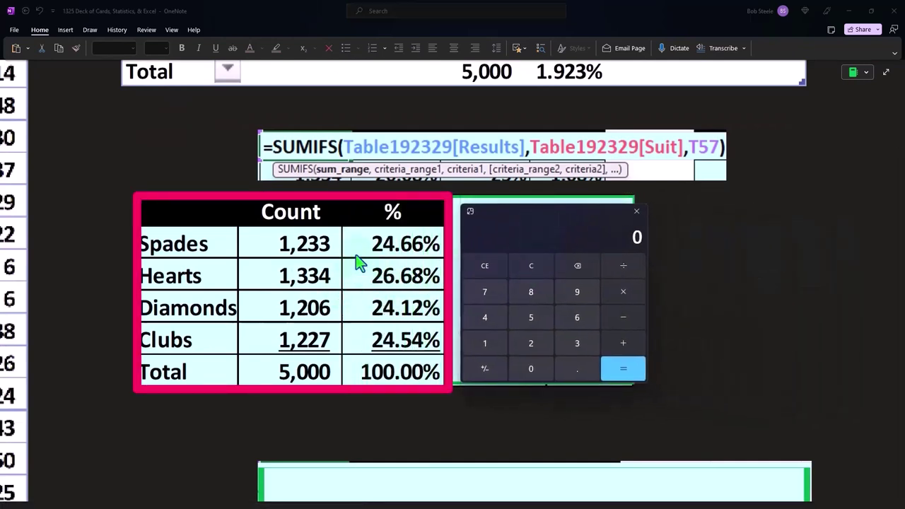
text(12333/5000)
key(Return)
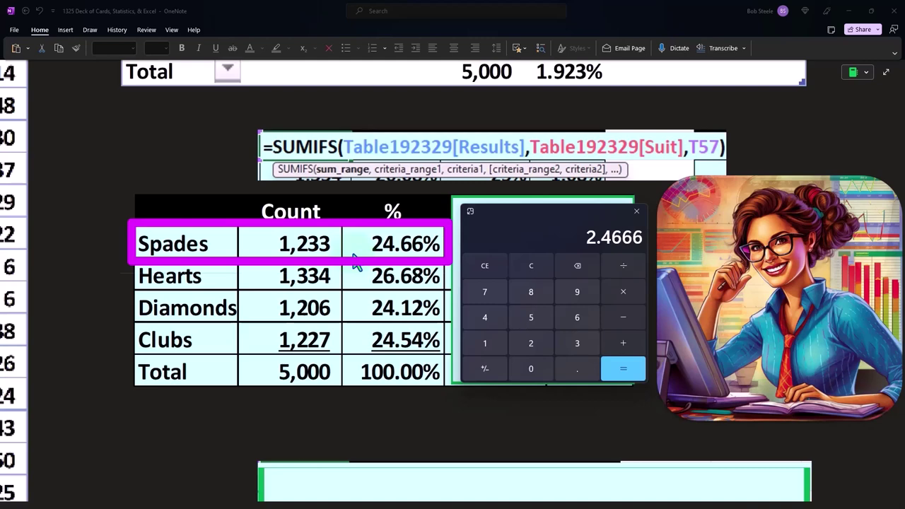
Calculate the spades share as 1233/5000 and the hearts share as 1334/5000
click(544, 268)
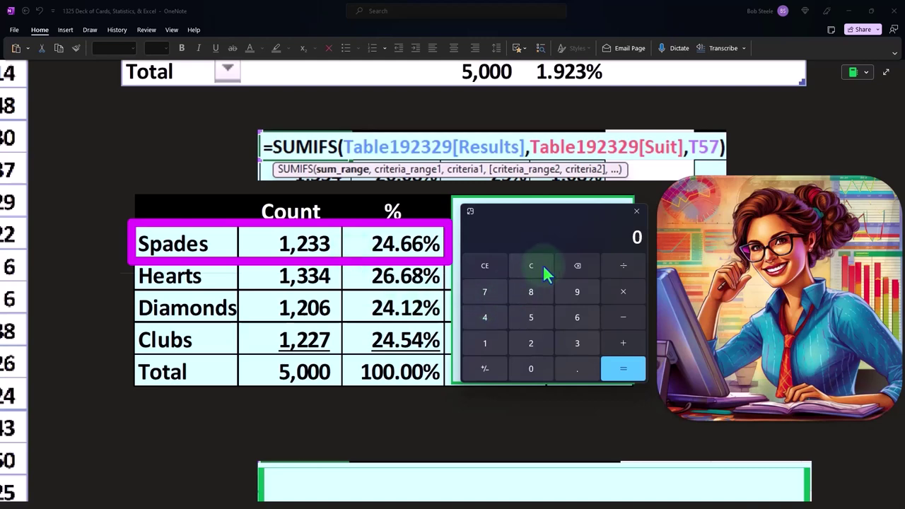
text(1233/5000)
key(Return)
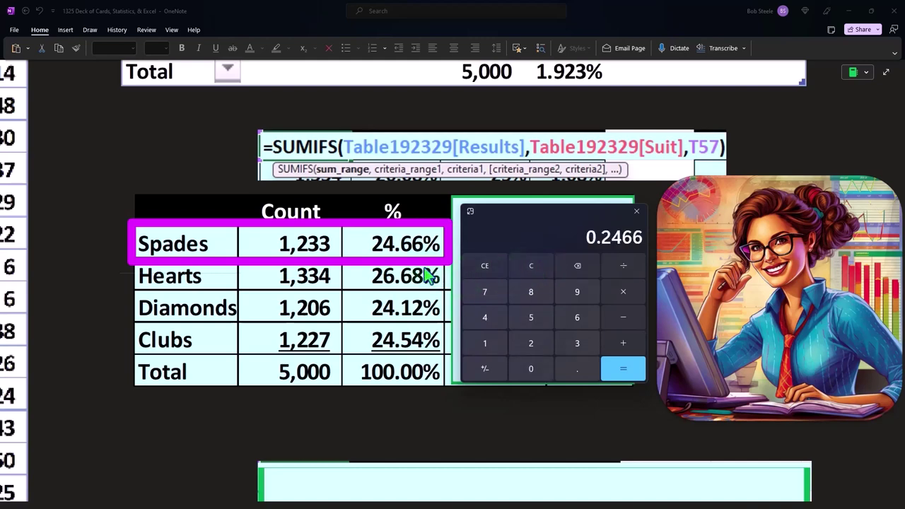
click(541, 266)
text(1334/5000)
key(Return)
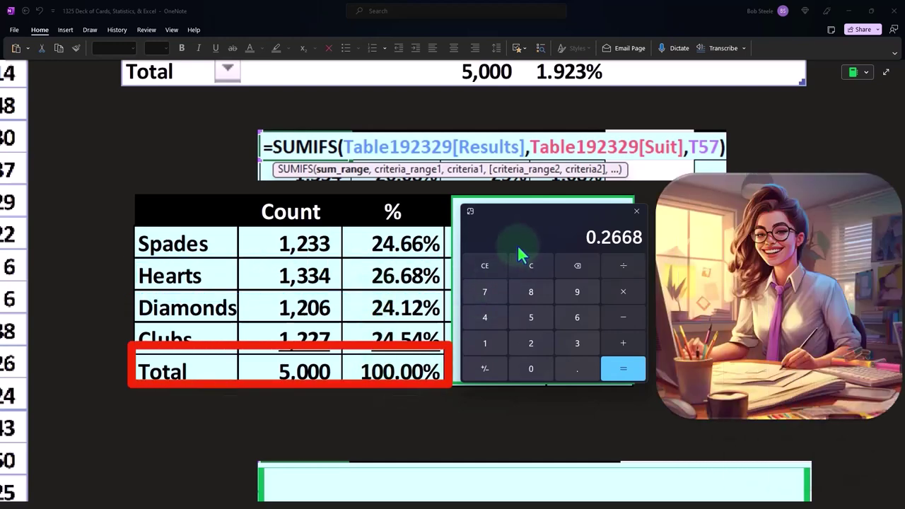
Move the calculator clear of the suit summary table and reset it, and shrink the cover to reveal the Expected column
drag(528, 218, 729, 219)
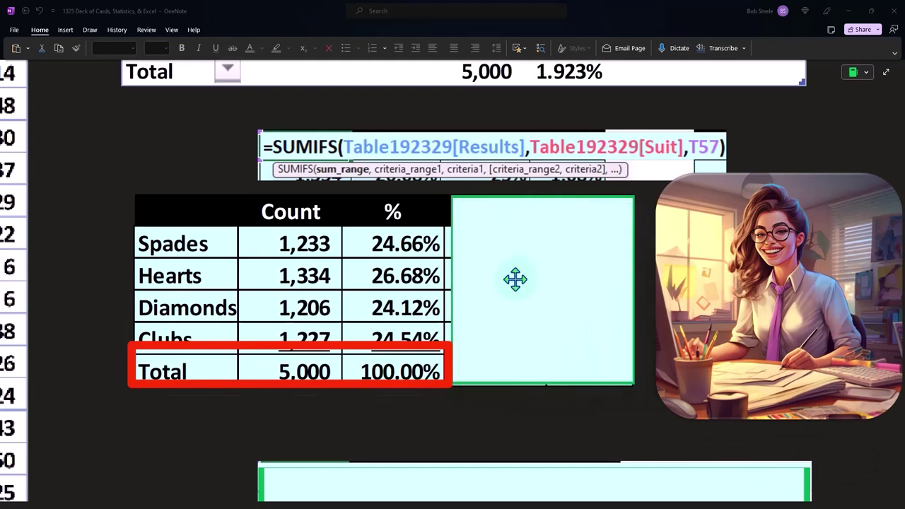
drag(453, 283, 551, 281)
click(754, 259)
key(1)
key(3)
key(Escape)
key(2)
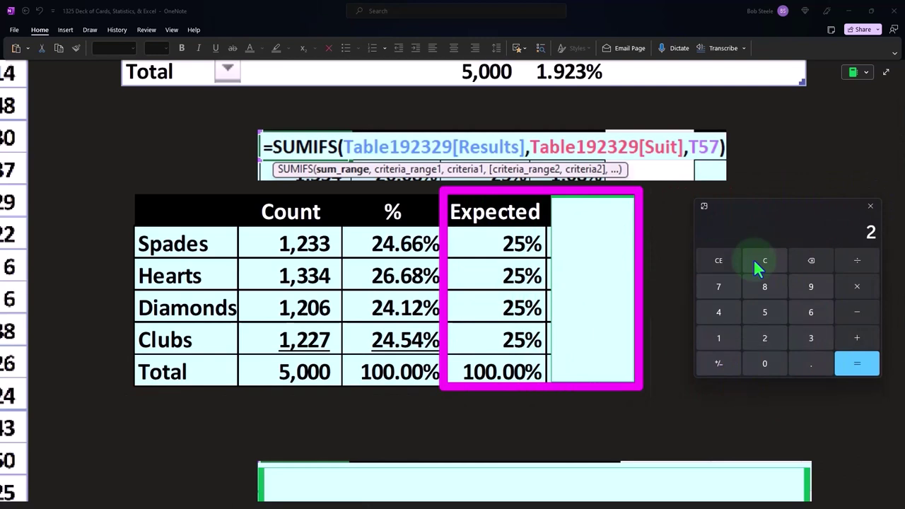
key(BackSpace)
Enter 0.25 in the calculator as the expected share per suit
key(period)
key(2)
key(5)
Delete the cover over the suit summary table's Diff column
click(610, 267)
drag(596, 201, 595, 338)
key(Delete)
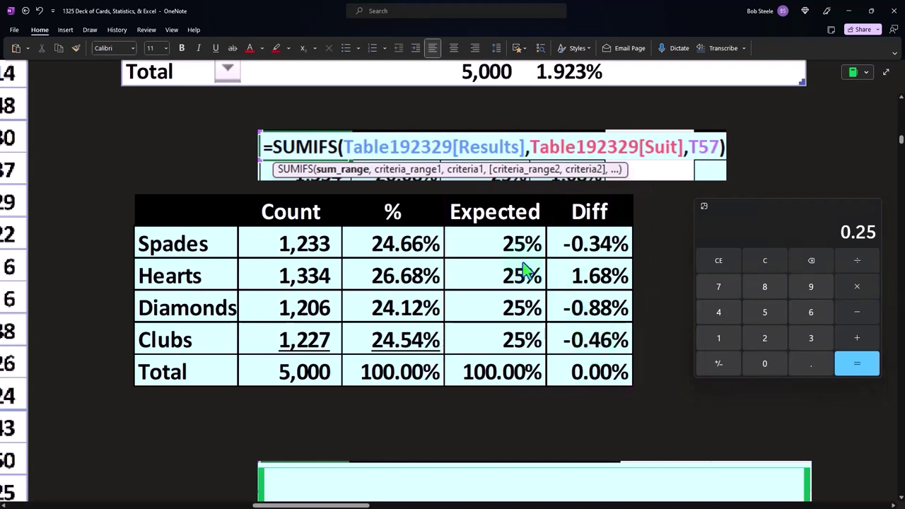
Shrink the cover over the Cards table below the suit summary to reveal its header row and the Cards column
scroll(525, 267, down, 4)
click(417, 355)
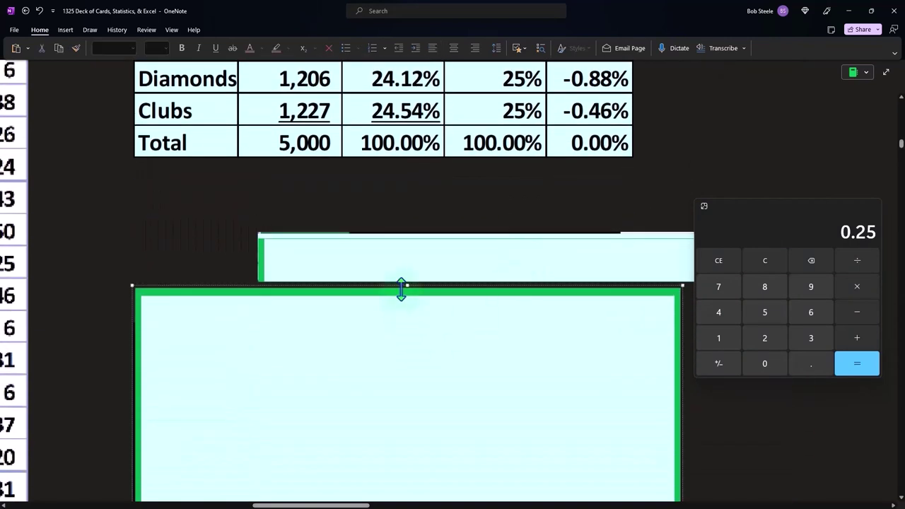
drag(401, 289, 408, 322)
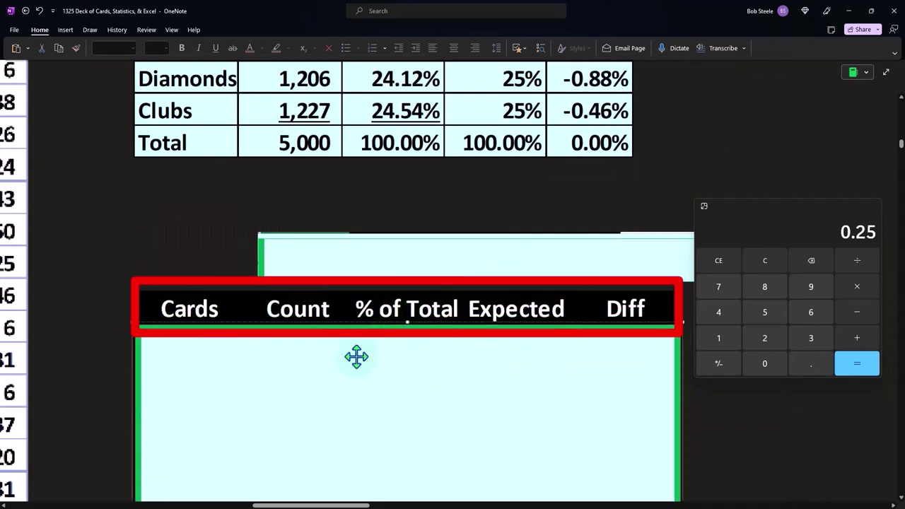
scroll(212, 403, down, 2)
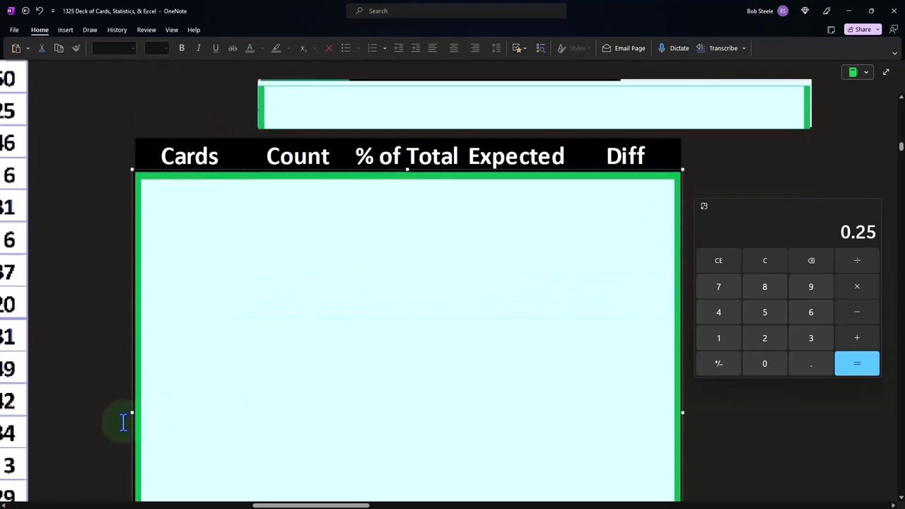
drag(141, 413, 255, 395)
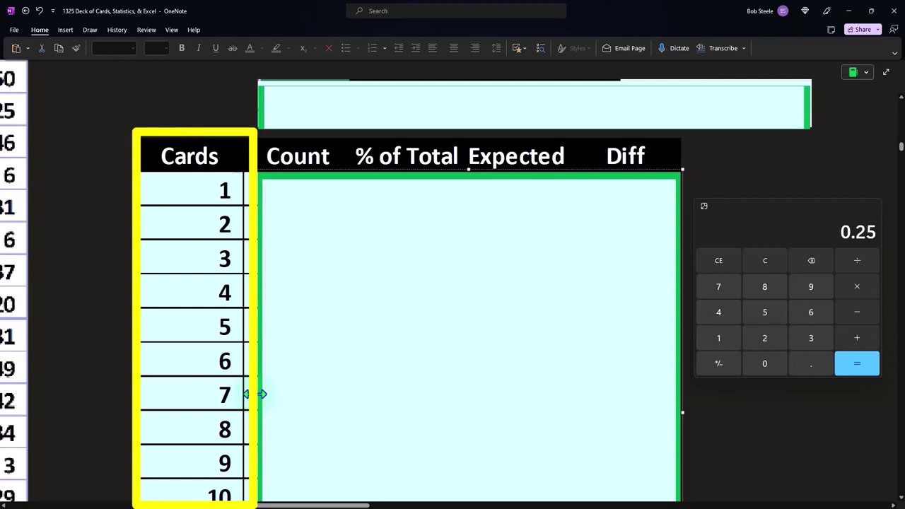
click(764, 269)
text(4/13)
key(Return)
Clear the calculator and compute the expected share of each card number as 4/52
click(762, 268)
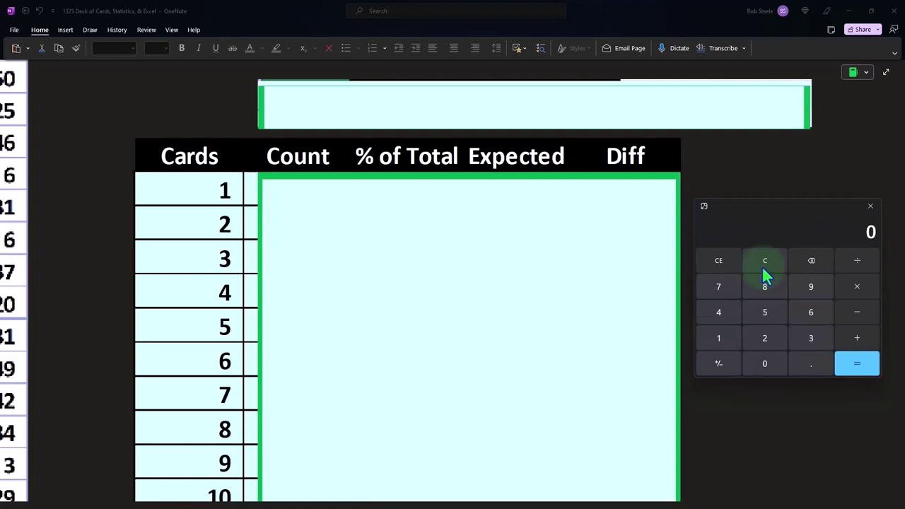
text(4/52)
key(Return)
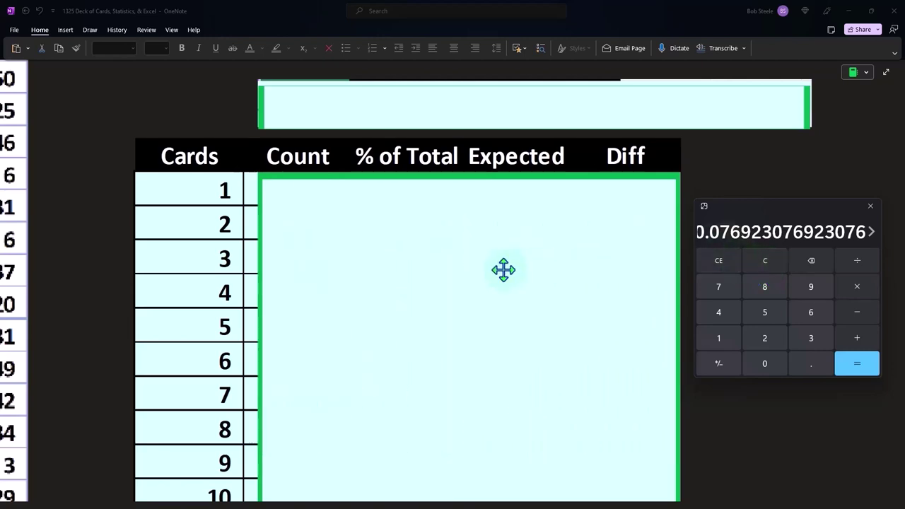
Reveal the card 1 row of the Cards table and delete the cover over the SUMIFS formula above it
drag(465, 177, 462, 208)
scroll(420, 185, up, 2)
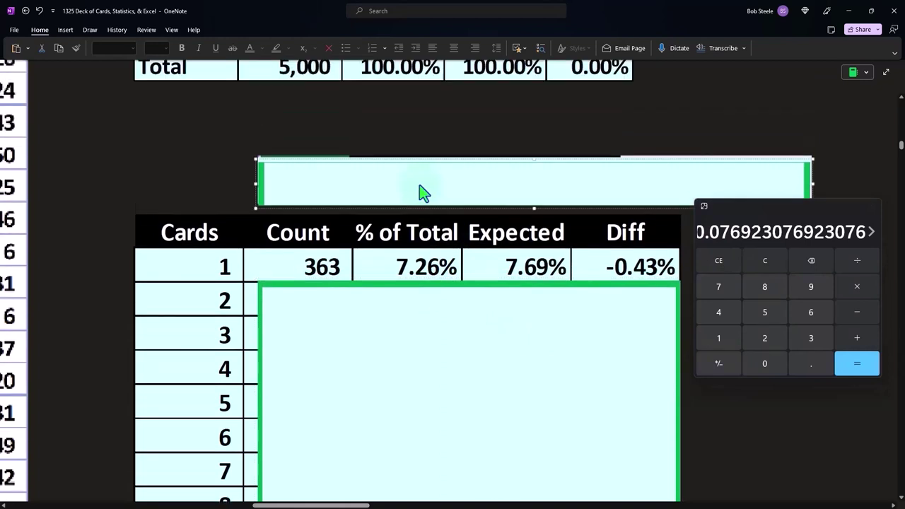
key(Delete)
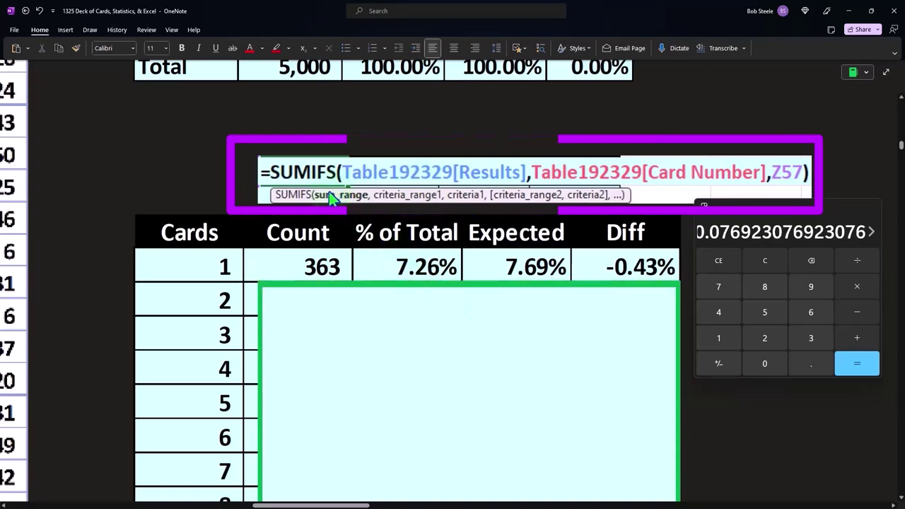
Examine how the Card Number, Suit and Results columns repeat across the suits in the Assigned Number table
scroll(367, 210, up, 20)
scroll(366, 210, up, 10)
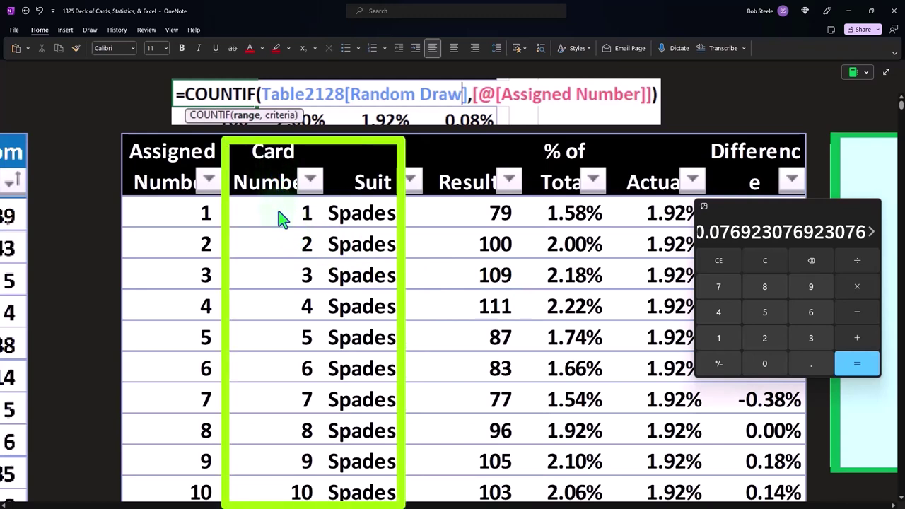
scroll(283, 218, down, 5)
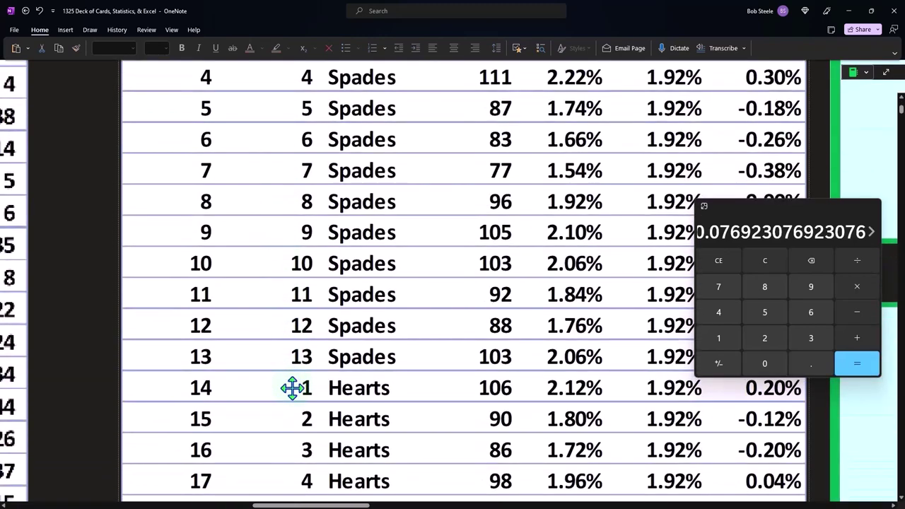
scroll(293, 388, down, 10)
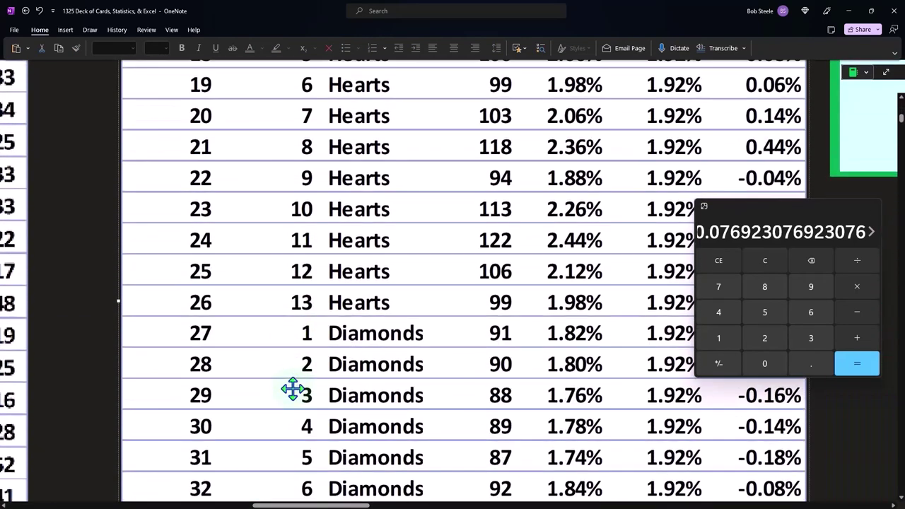
scroll(292, 387, up, 9)
scroll(293, 388, up, 7)
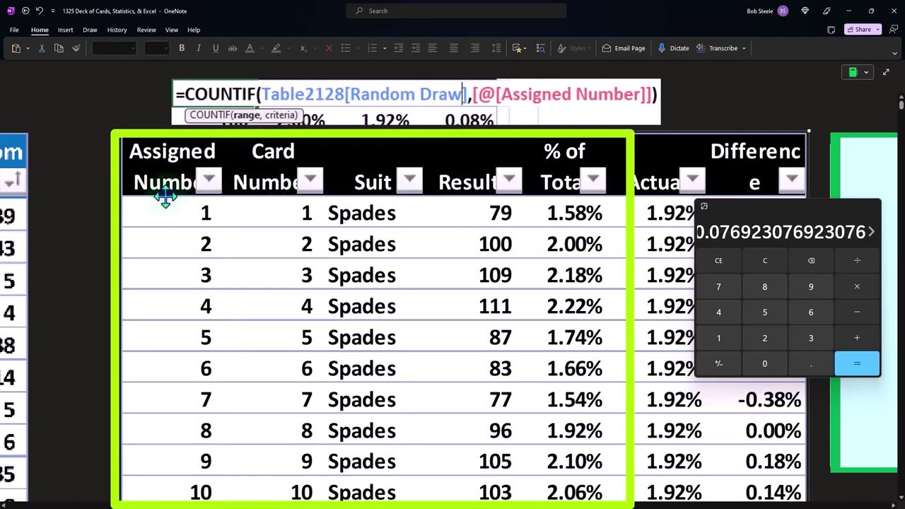
scroll(170, 210, down, 5)
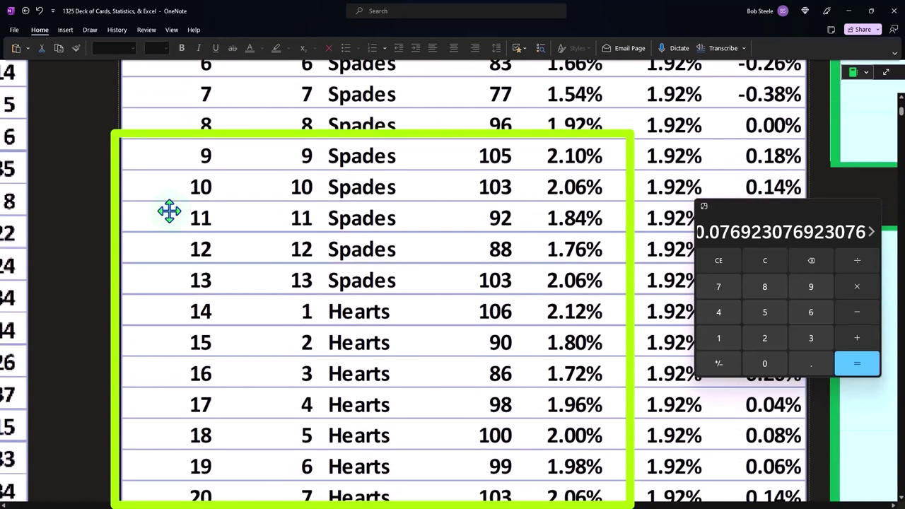
scroll(170, 210, down, 5)
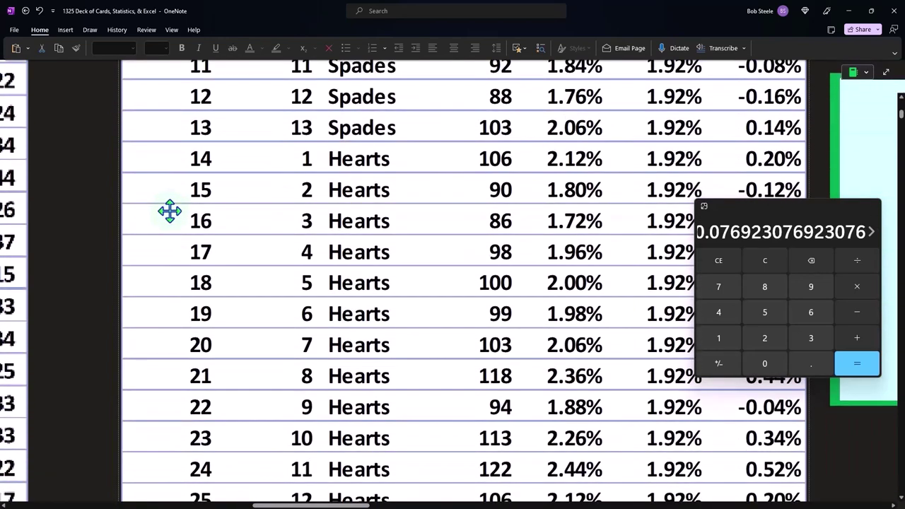
scroll(169, 210, down, 10)
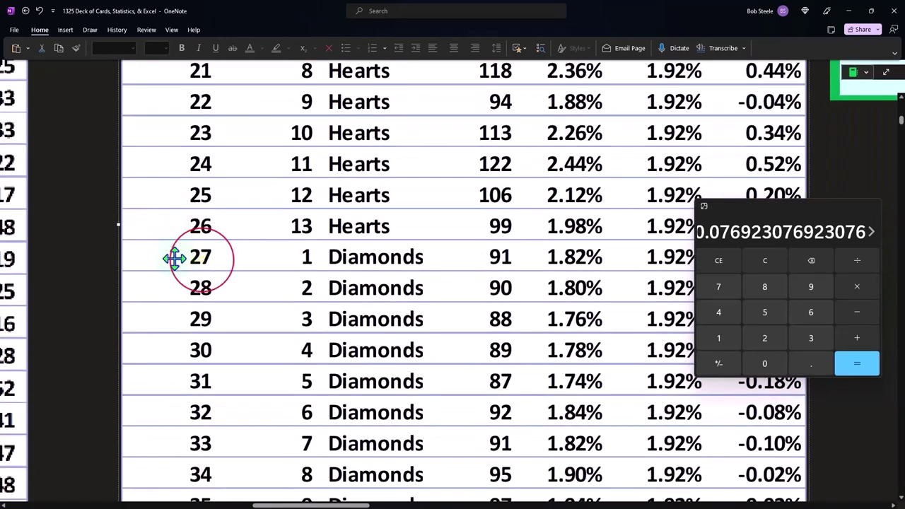
scroll(174, 259, down, 12)
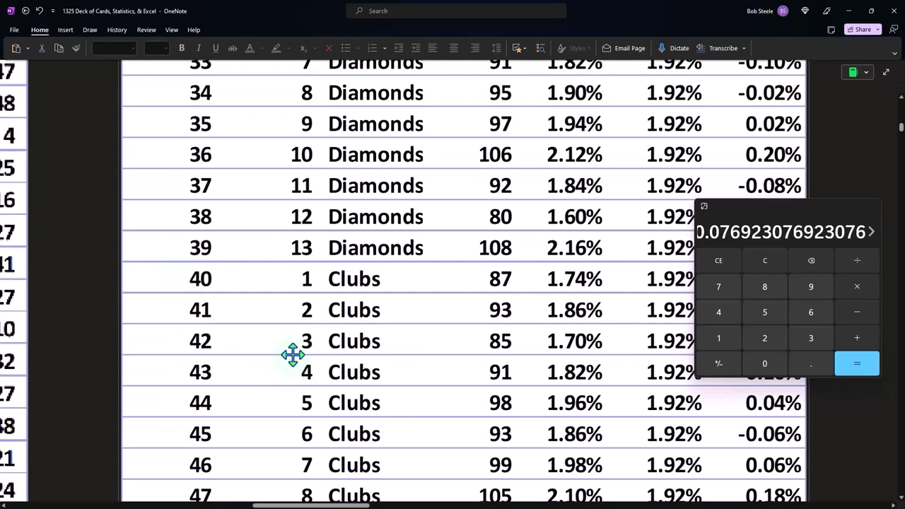
scroll(357, 373, up, 20)
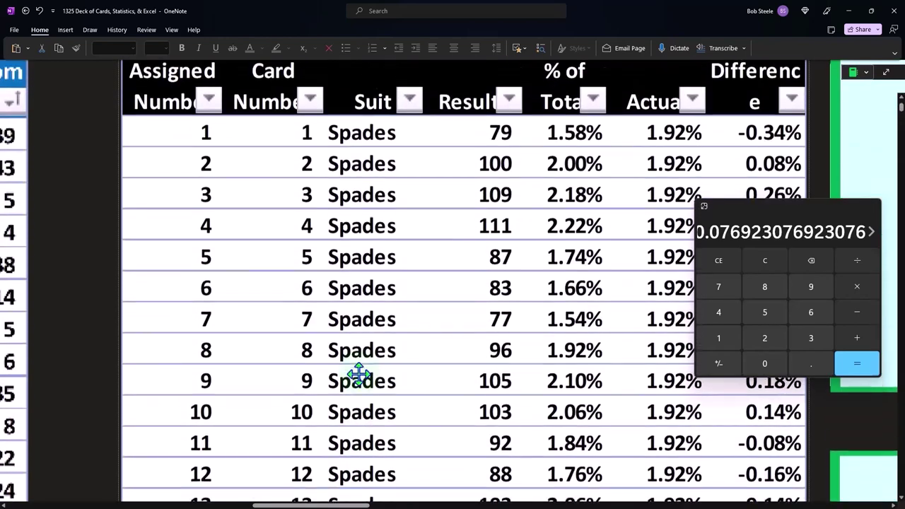
scroll(358, 374, up, 2)
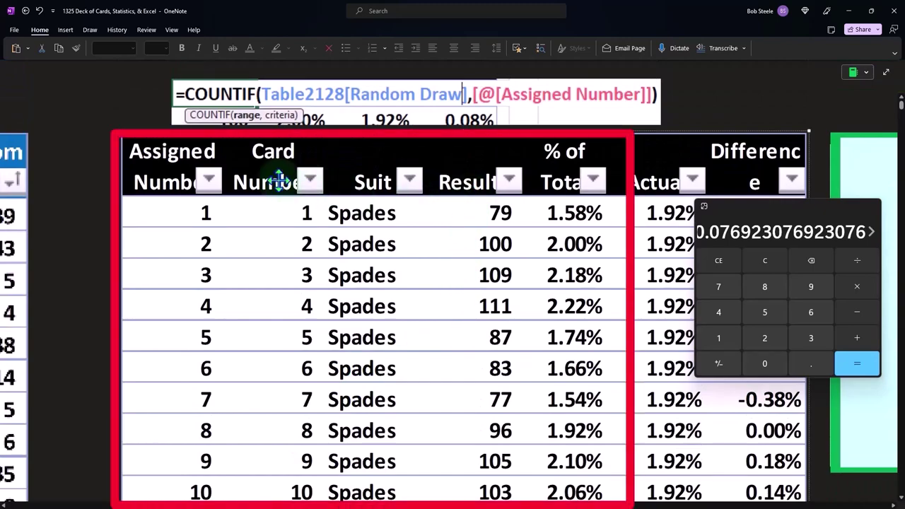
Return to the Cards table, clear the calculator off the page, and remove the cover over the remaining card rows
scroll(279, 181, down, 20)
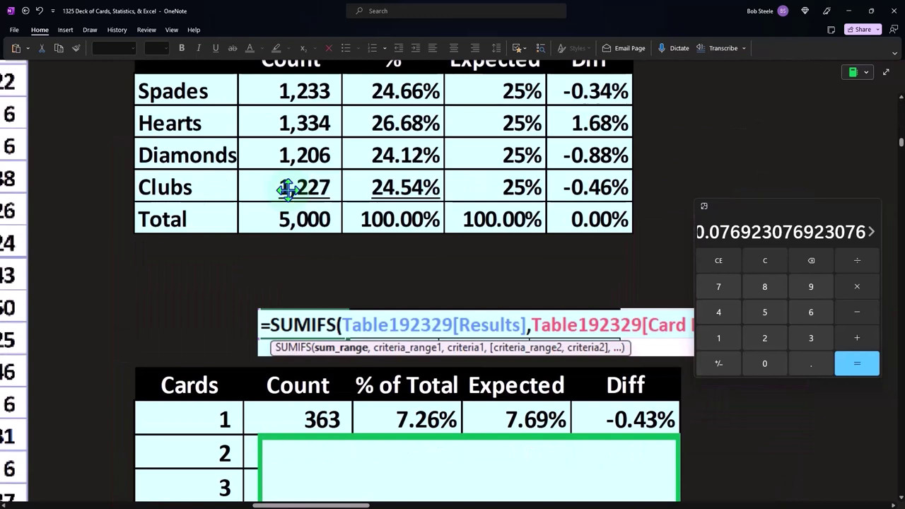
scroll(400, 259, down, 2)
drag(790, 198, 812, 193)
click(897, 182)
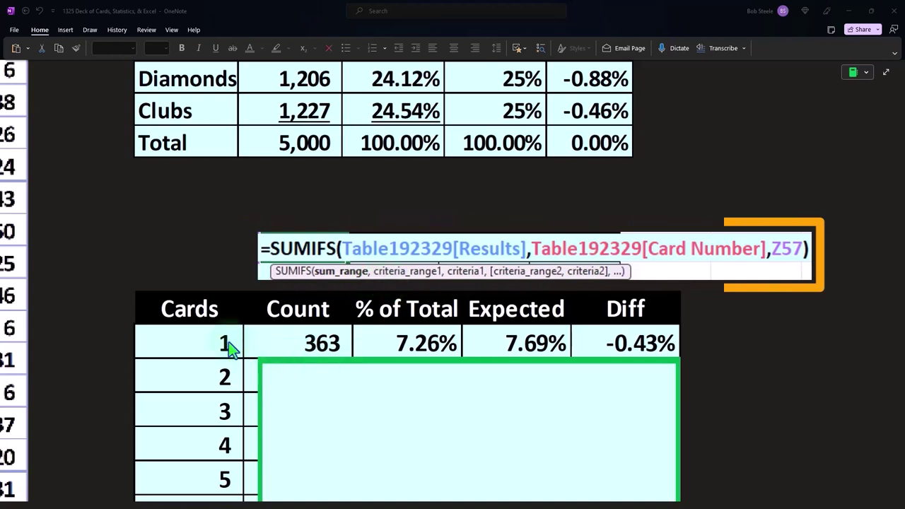
click(424, 409)
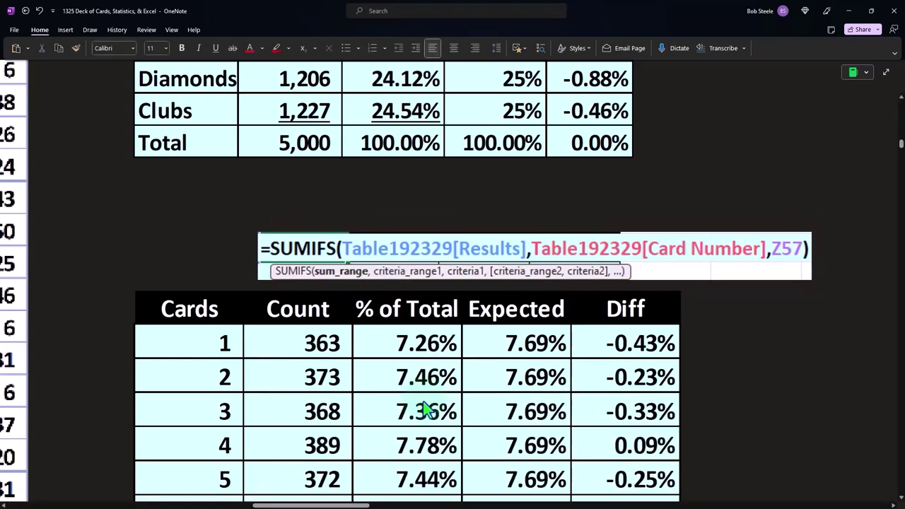
Look through the Cards table and compute card 1's share of the total draws as 363/5000 on the calculator
scroll(804, 275, down, 3)
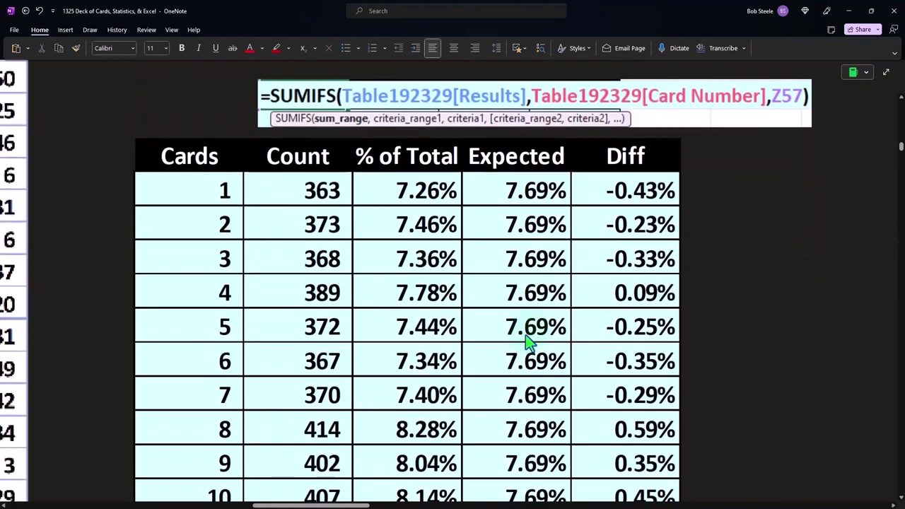
scroll(530, 343, down, 4)
scroll(530, 343, up, 2)
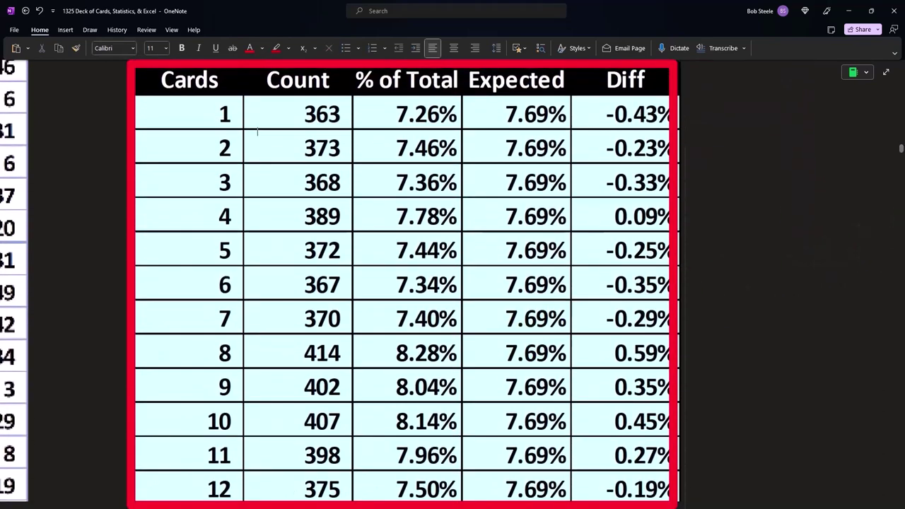
drag(902, 205, 600, 120)
click(552, 160)
text(363)
scroll(435, 314, down, 3)
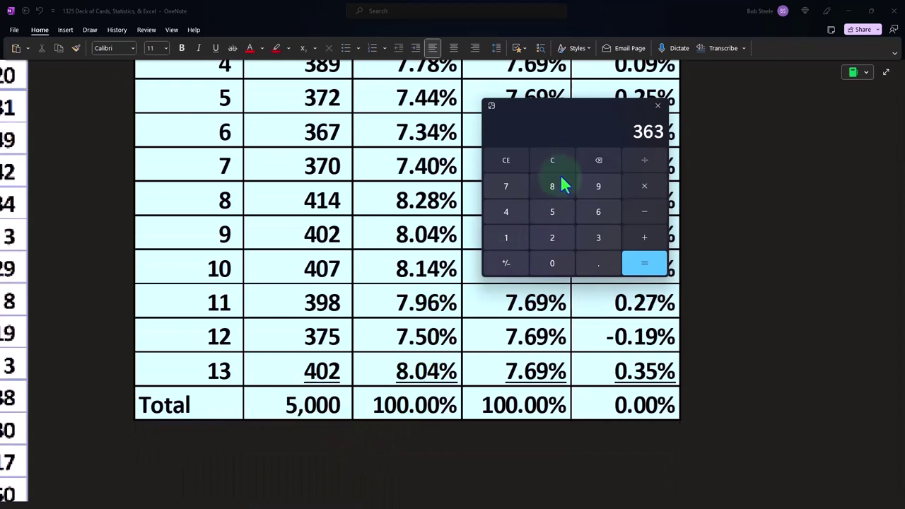
text(5000)
key(Return)
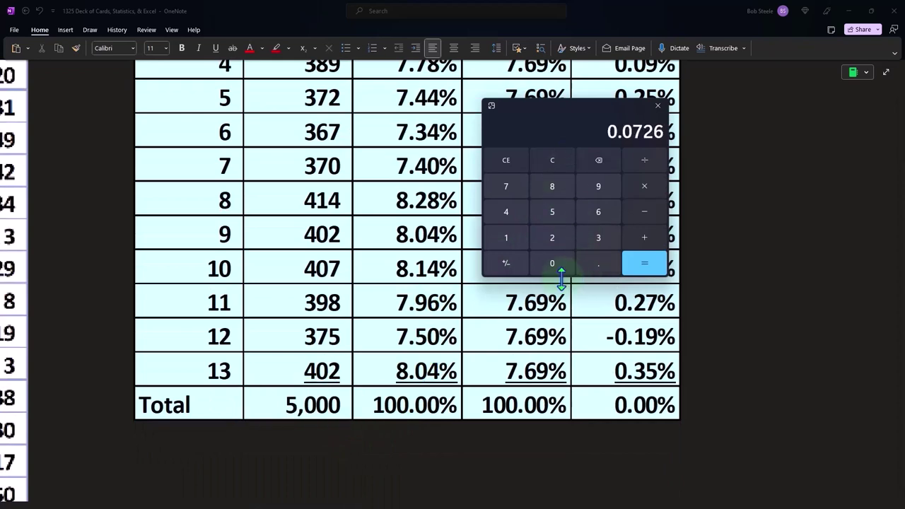
Check the % of Total column, compute the expected share of each card number as 4/52, and move the calculator off the Diff column
scroll(311, 332, up, 4)
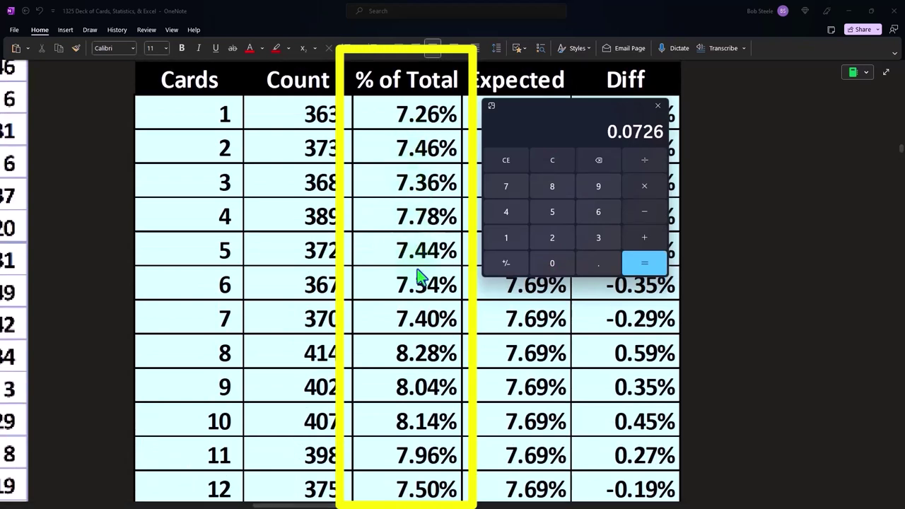
scroll(420, 281, down, 3)
scroll(420, 282, down, 1)
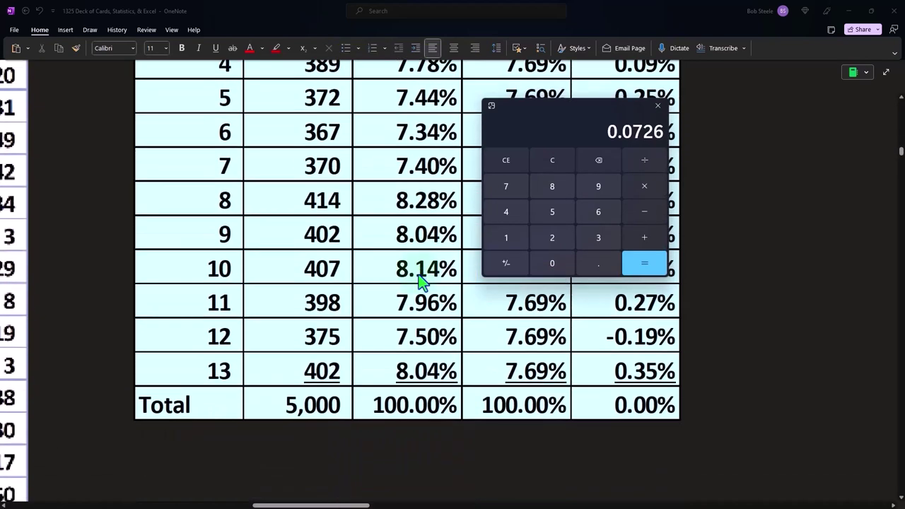
scroll(421, 282, up, 4)
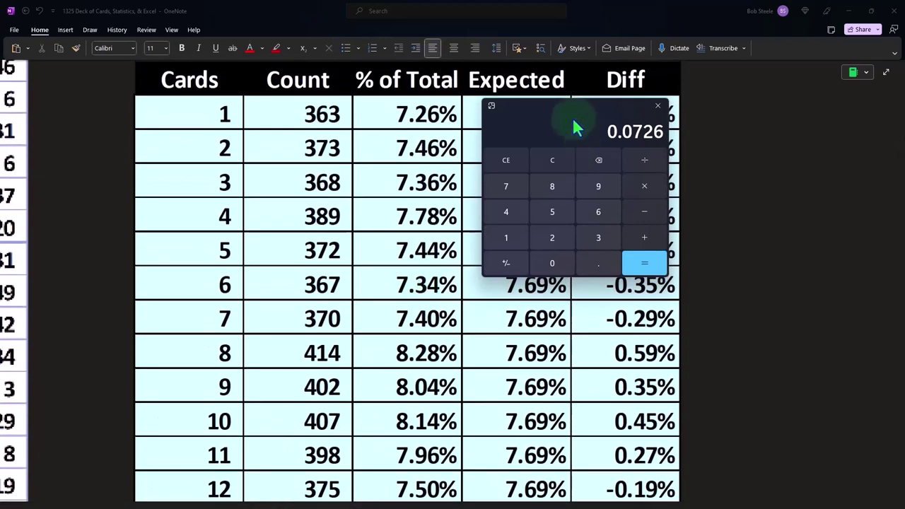
drag(567, 121, 693, 119)
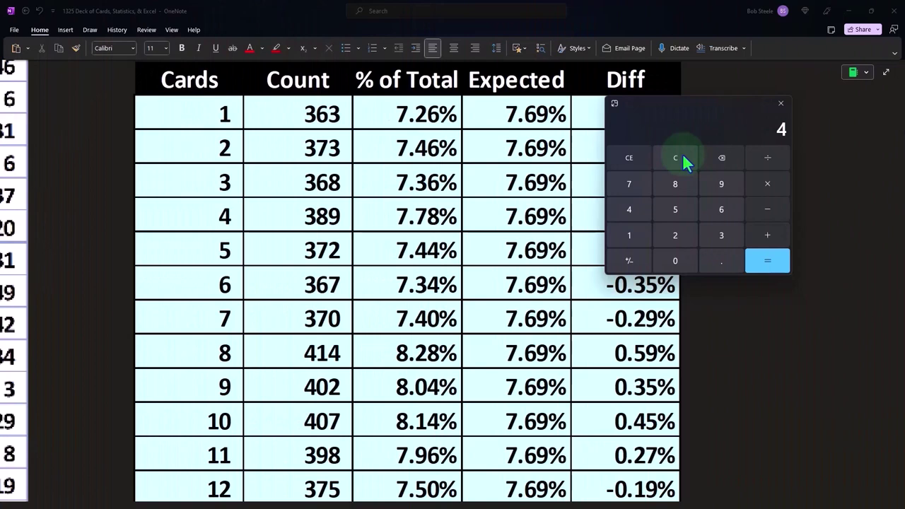
text(5)
key(Return)
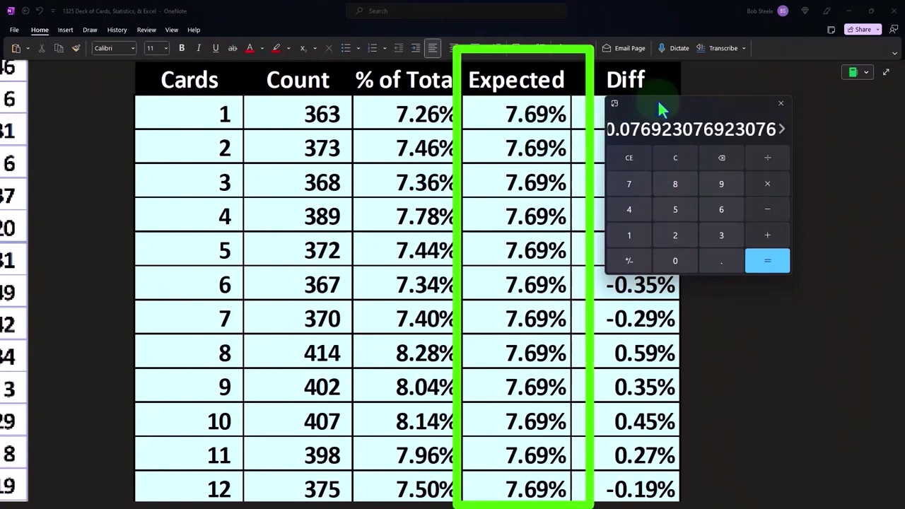
drag(658, 108, 803, 111)
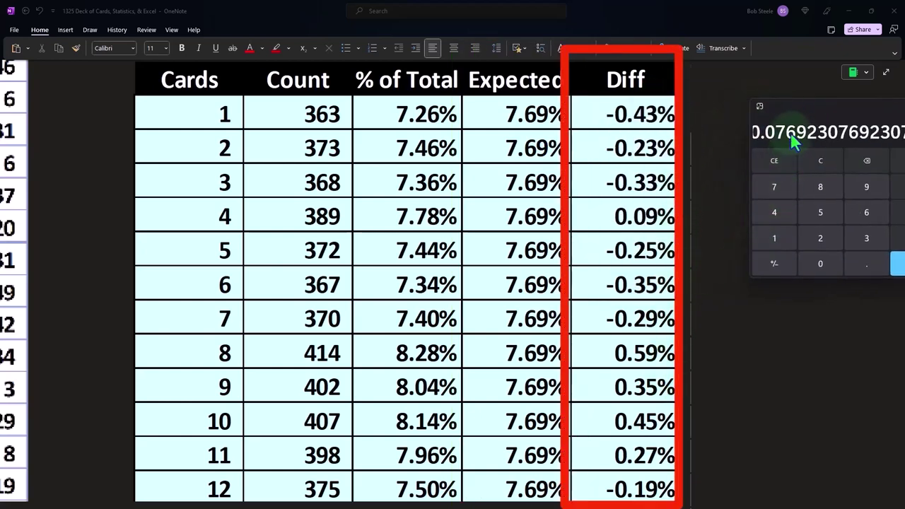
Remove the cover over the Histogram Data chart beside the Assigned Number table
scroll(643, 204, up, 5)
scroll(640, 204, up, 15)
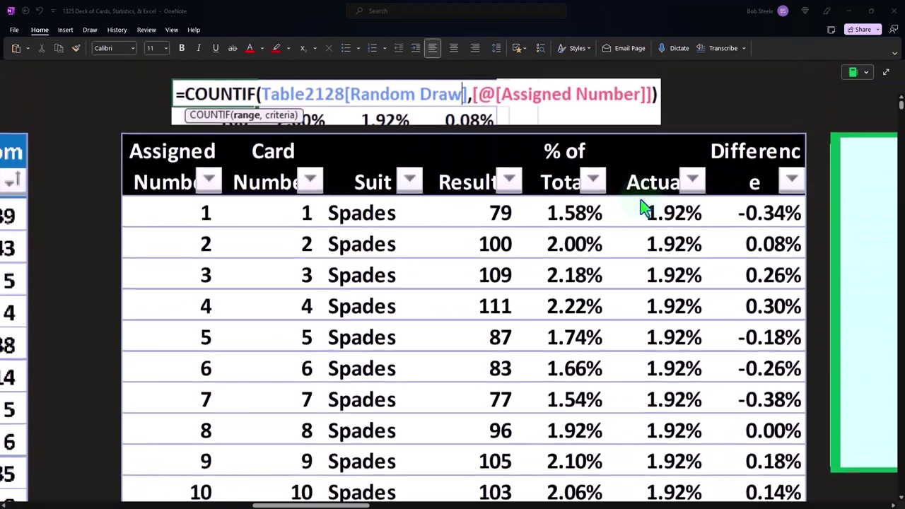
drag(325, 507, 414, 506)
click(481, 273)
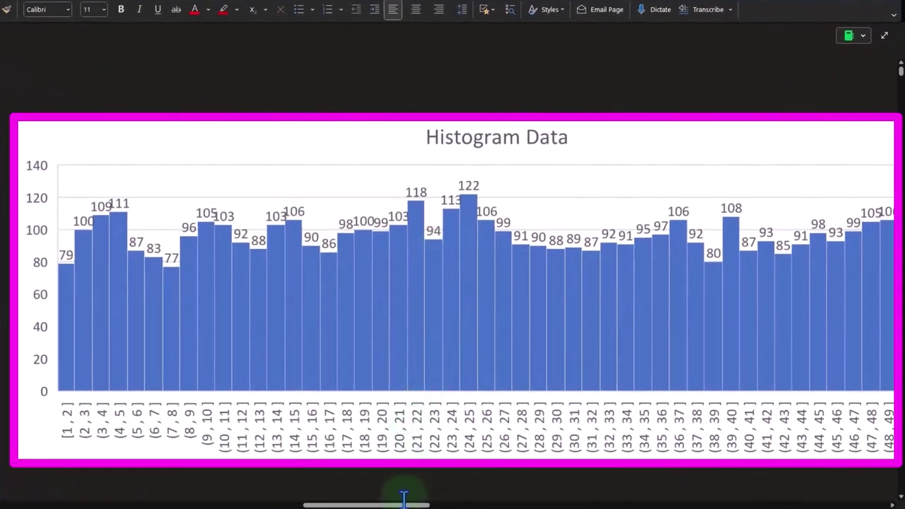
Compare the Random Draw and Assigned Number tables with the bins along the full width of the Histogram Data chart
scroll(405, 507, up, 5)
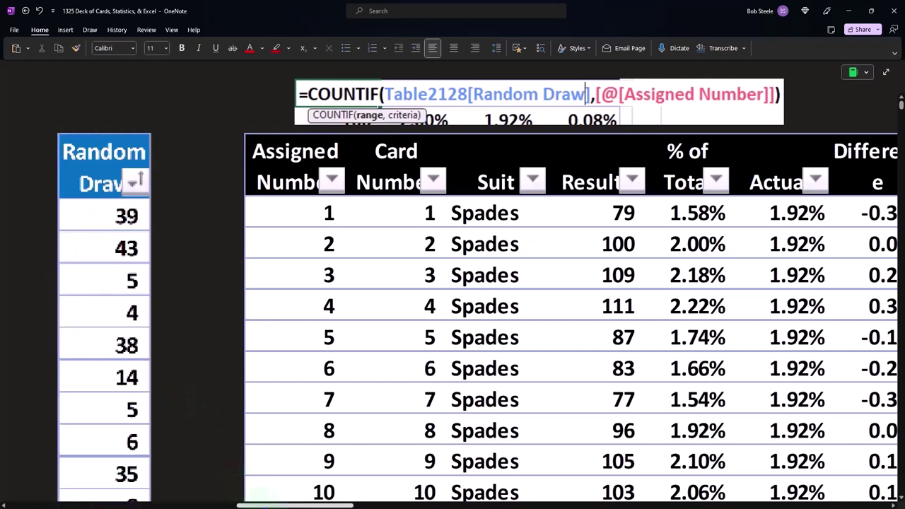
drag(269, 505, 382, 504)
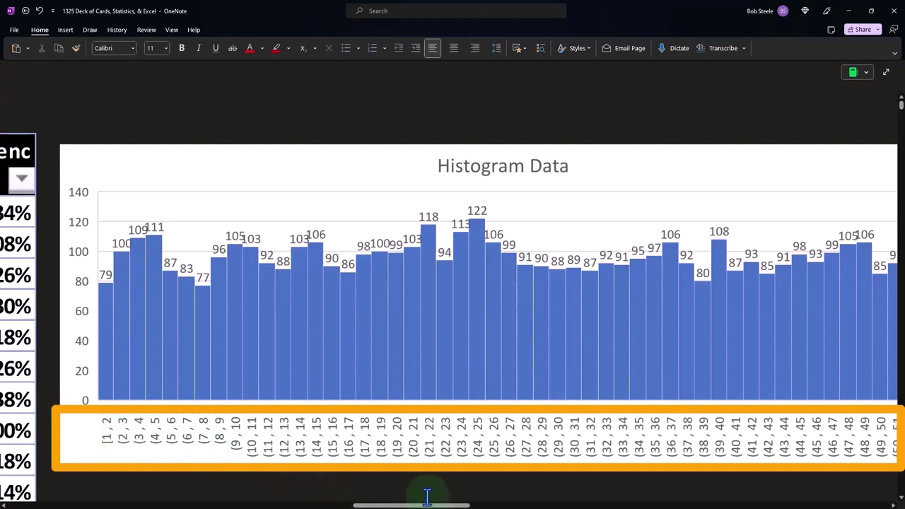
drag(427, 504, 436, 503)
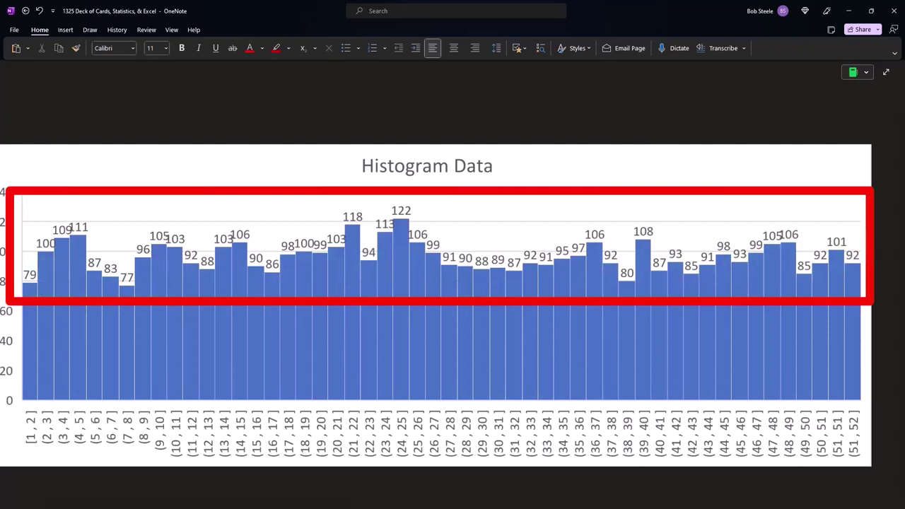
Compute the expected count per card as 1/52 times 5000 on the calculator beside the histogram, and put the calculator away
key(alt+Tab)
click(635, 230)
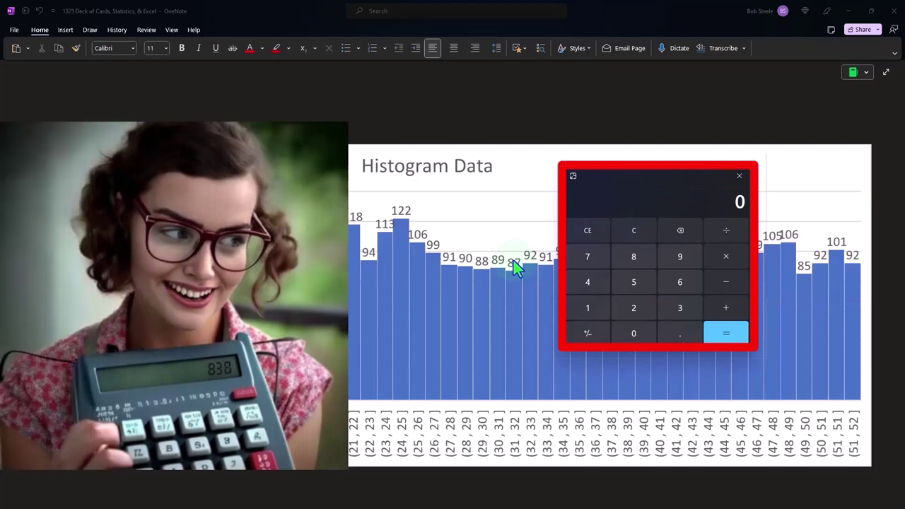
key(r)
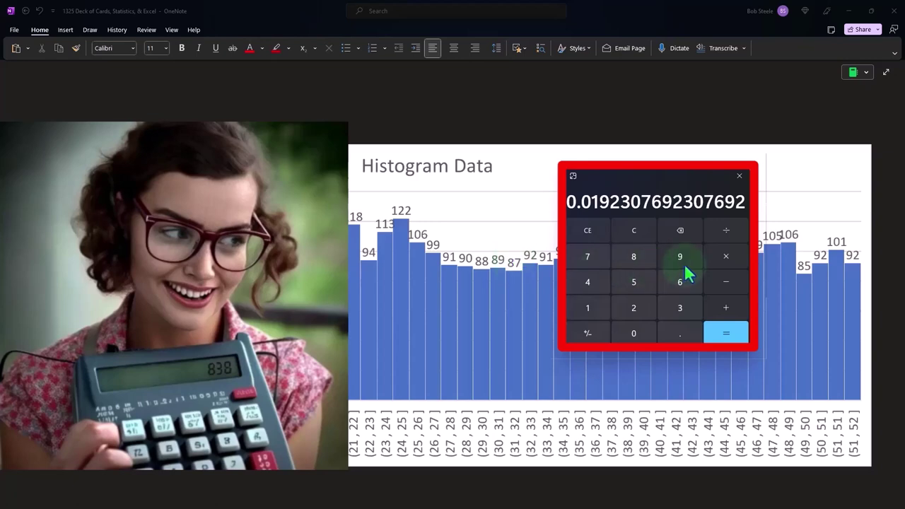
text(5000)
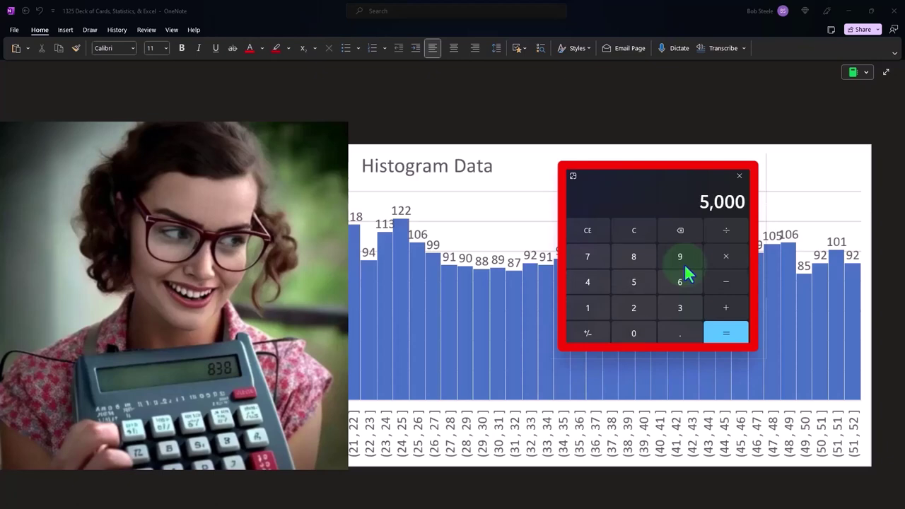
key(Return)
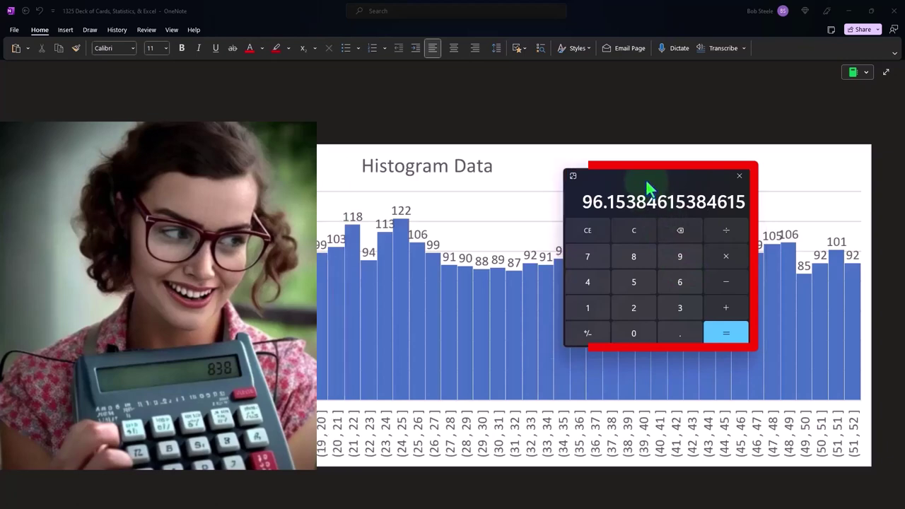
drag(647, 187, 578, 304)
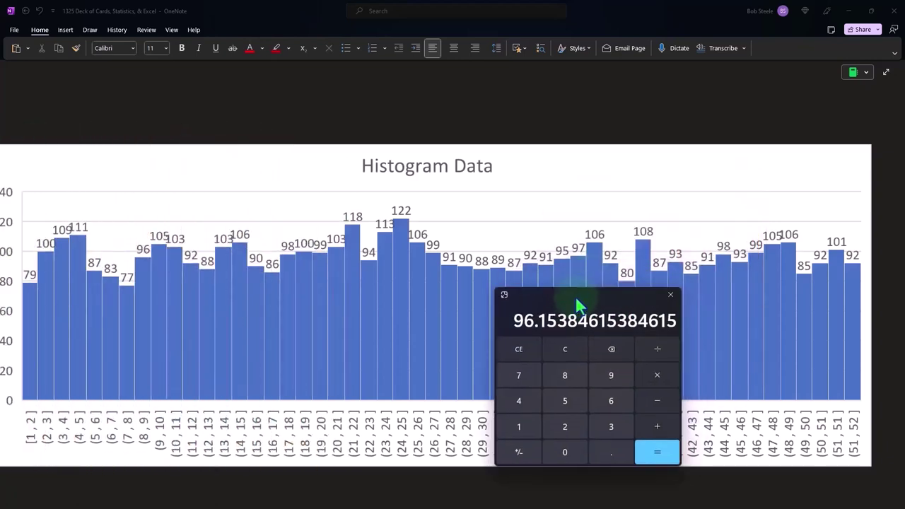
key(alt+Tab)
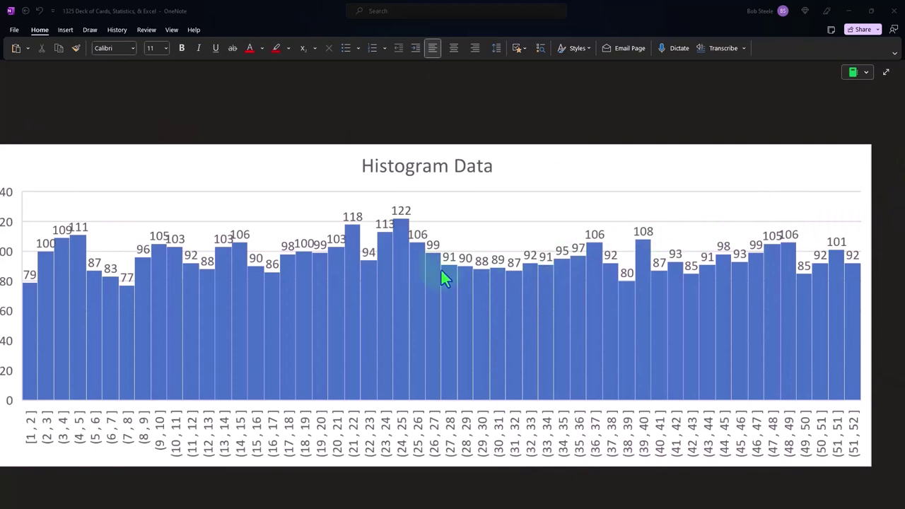
Compare the Bar Chart Results chart for cards 1 to 52 with the Results column of the Assigned Number table
scroll(661, 268, down, 5)
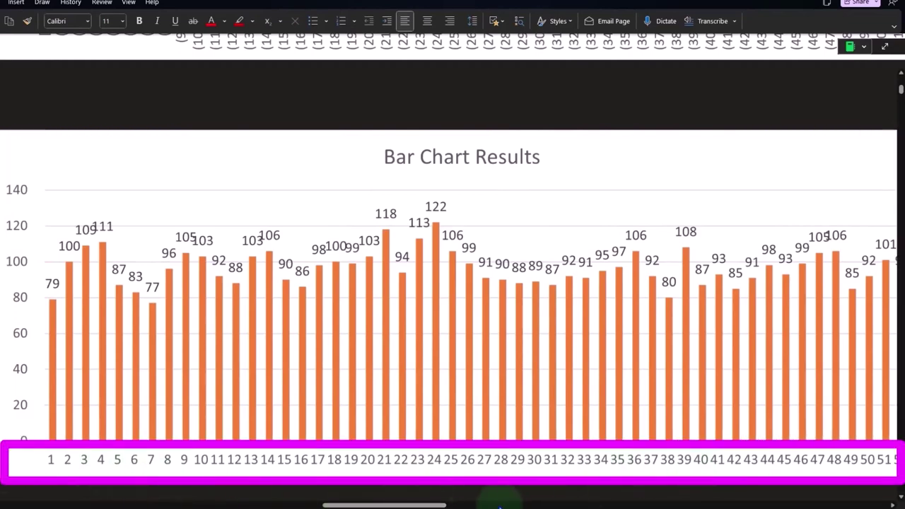
drag(425, 505, 310, 506)
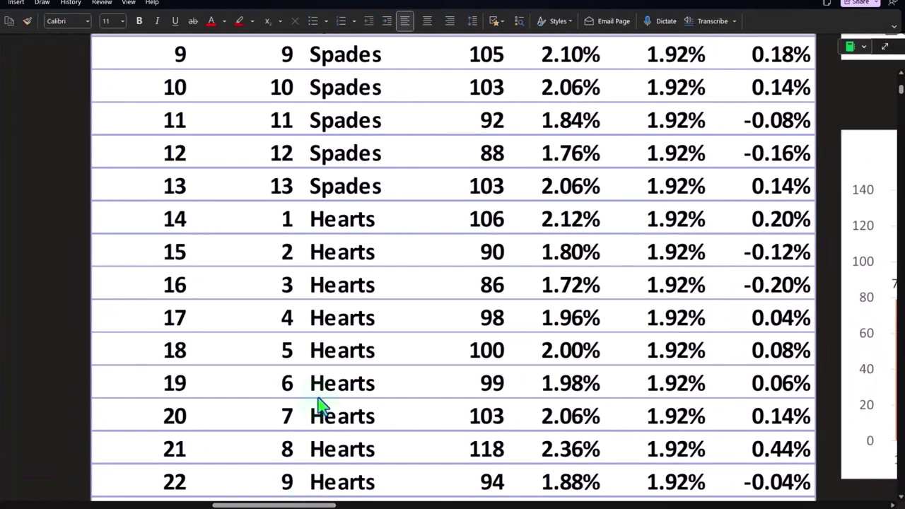
scroll(319, 402, up, 5)
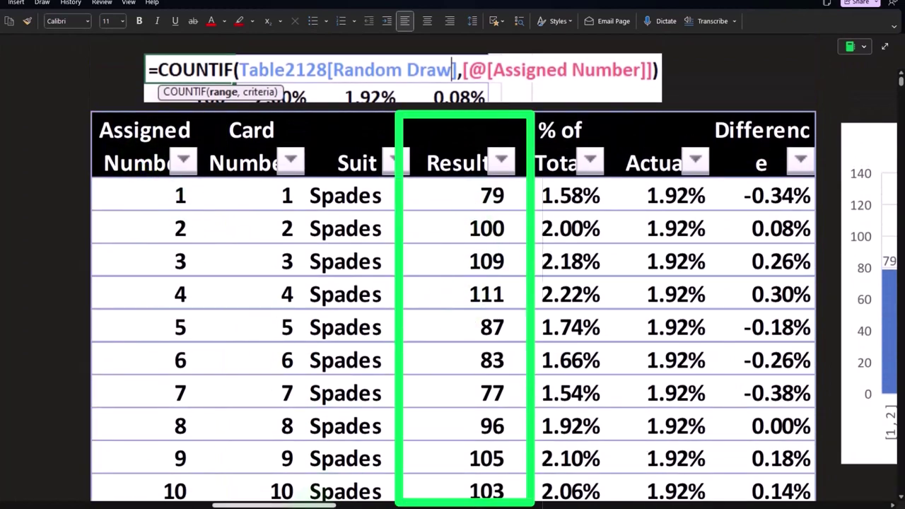
drag(306, 505, 411, 505)
scroll(400, 433, down, 6)
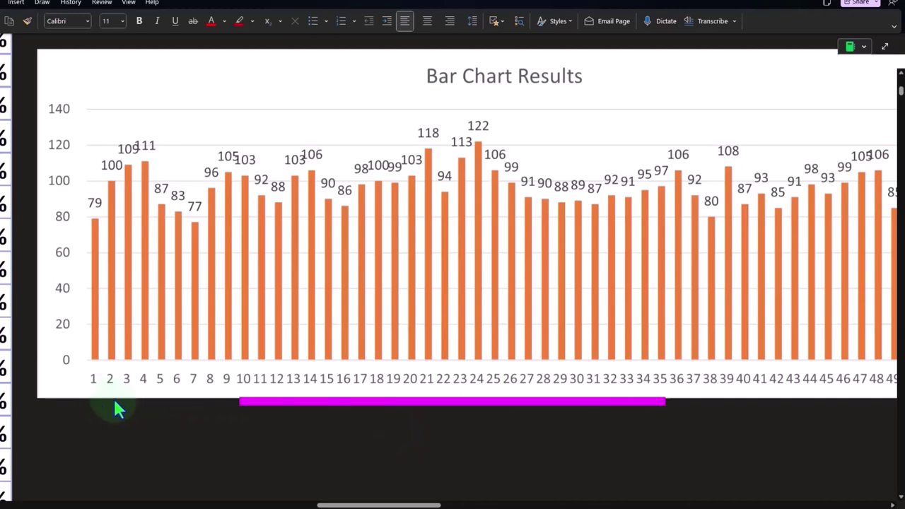
drag(370, 505, 400, 505)
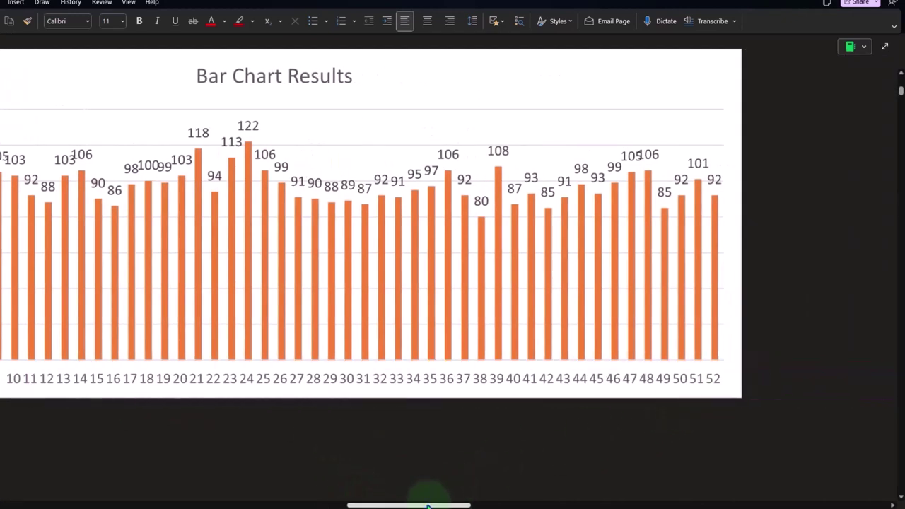
drag(429, 505, 408, 504)
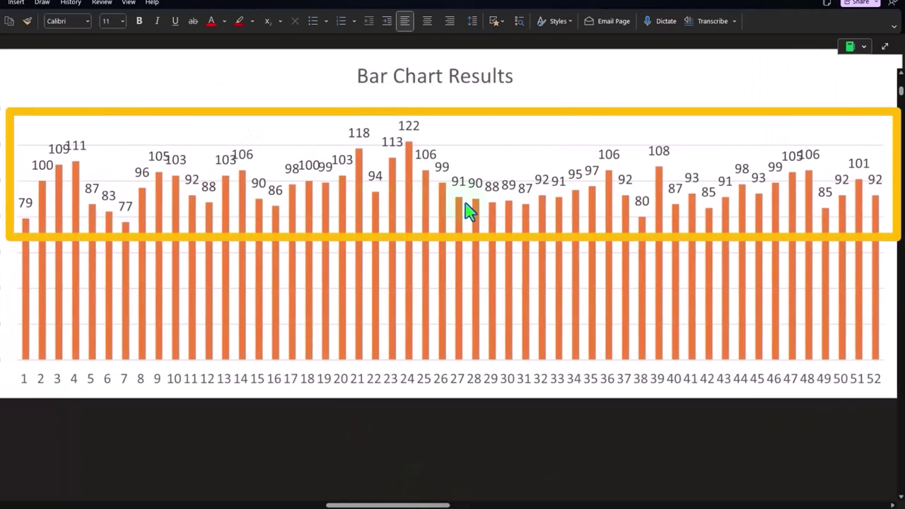
Delete the cover over the percentage histogram below the Bar Chart Results chart
scroll(465, 217, down, 6)
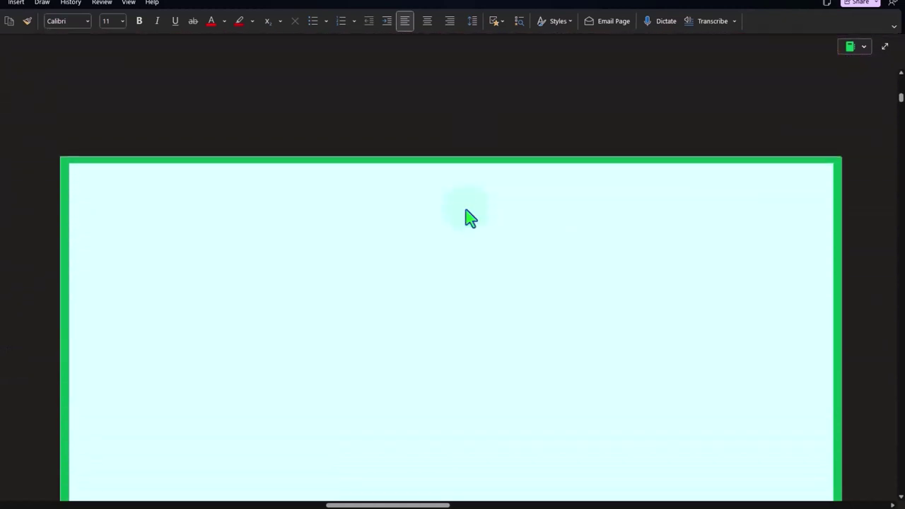
click(438, 235)
key(Delete)
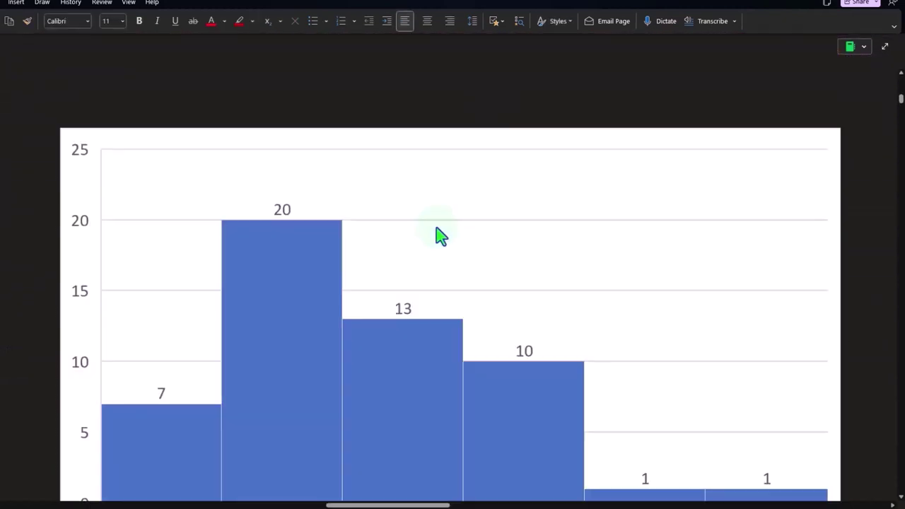
scroll(438, 236, down, 2)
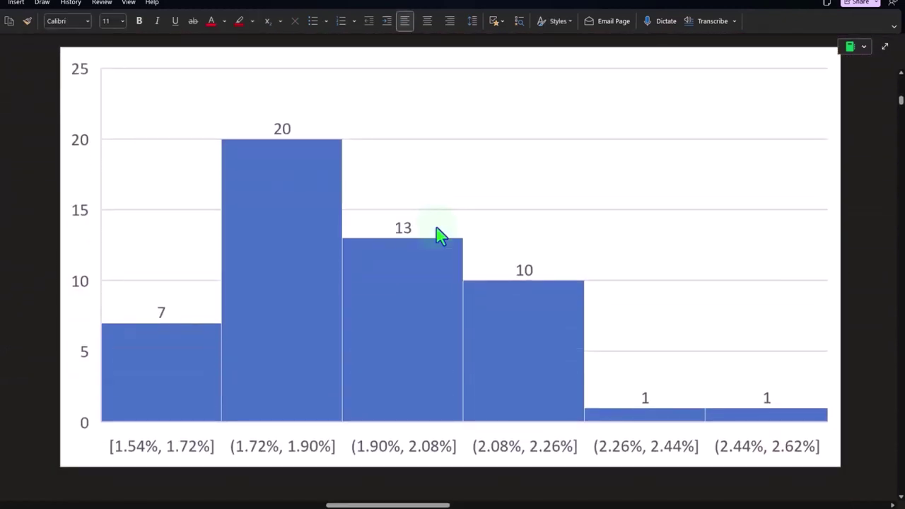
Trace the percentage histogram's bins back to the % of Total column of the Assigned Number table, and return to the histogram
drag(429, 503, 323, 495)
scroll(309, 370, up, 20)
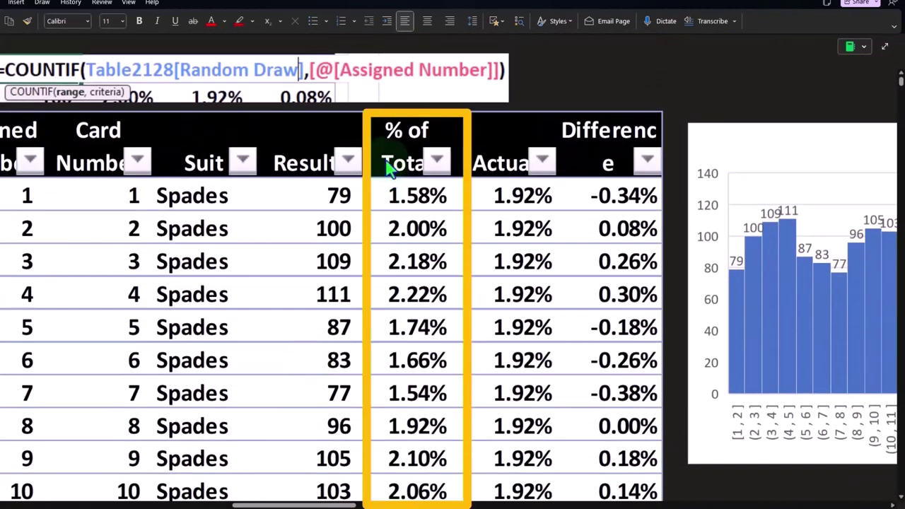
scroll(406, 253, down, 6)
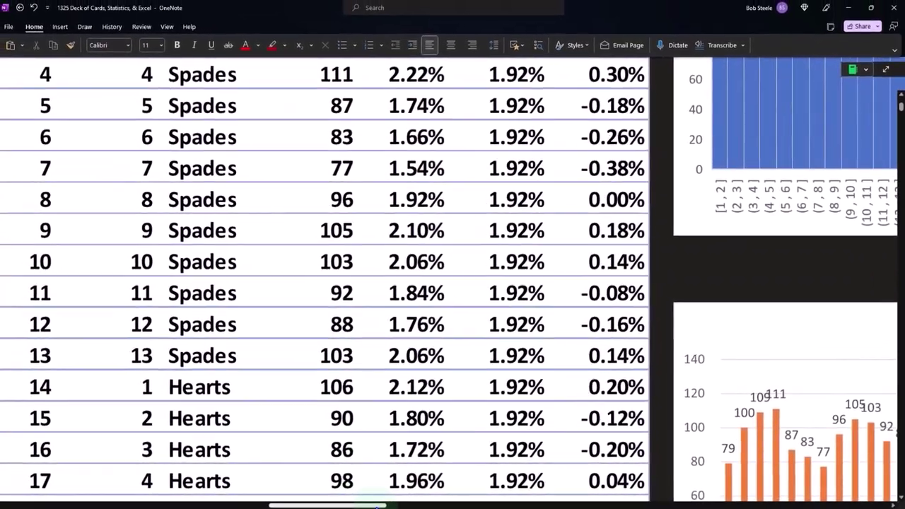
drag(341, 505, 454, 506)
scroll(469, 396, down, 5)
scroll(469, 398, down, 2)
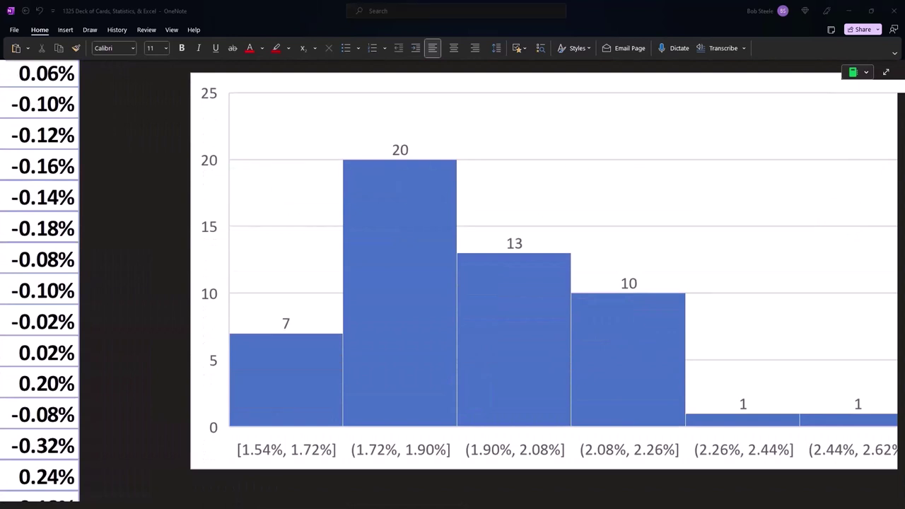
Compute the expected share of a single card as 1/52 on the calculator and clear the calculator off the percentage histogram
click(84, 195)
text(1/52)
key(Return)
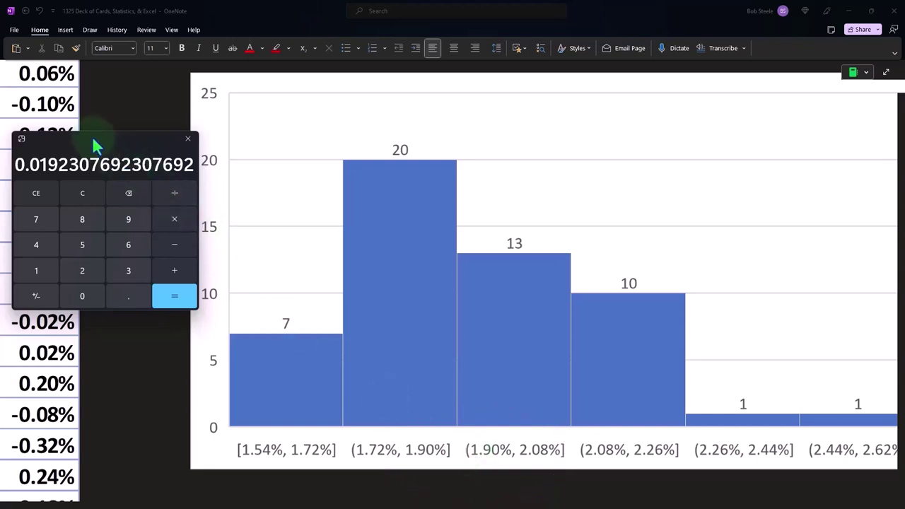
drag(92, 136, 196, 172)
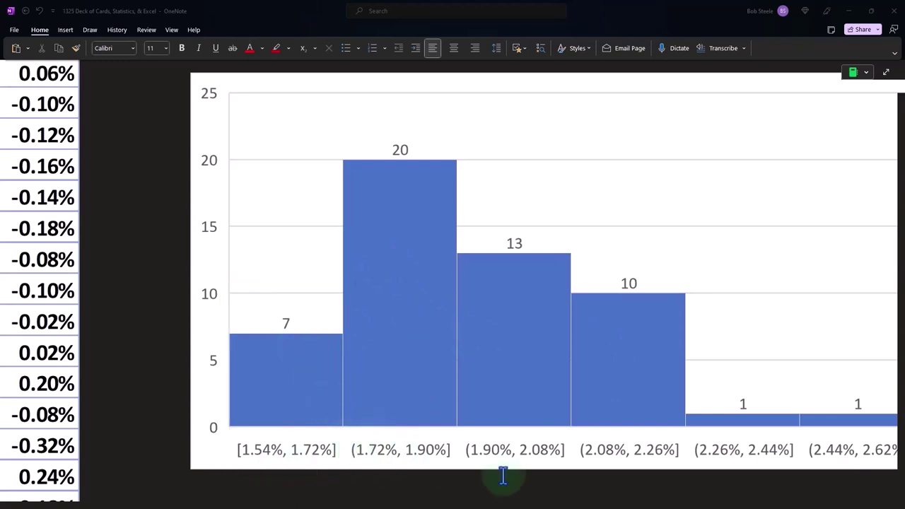
Delete the cover over the random draw column in the section beyond the Histogram Data chart
scroll(576, 344, up, 10)
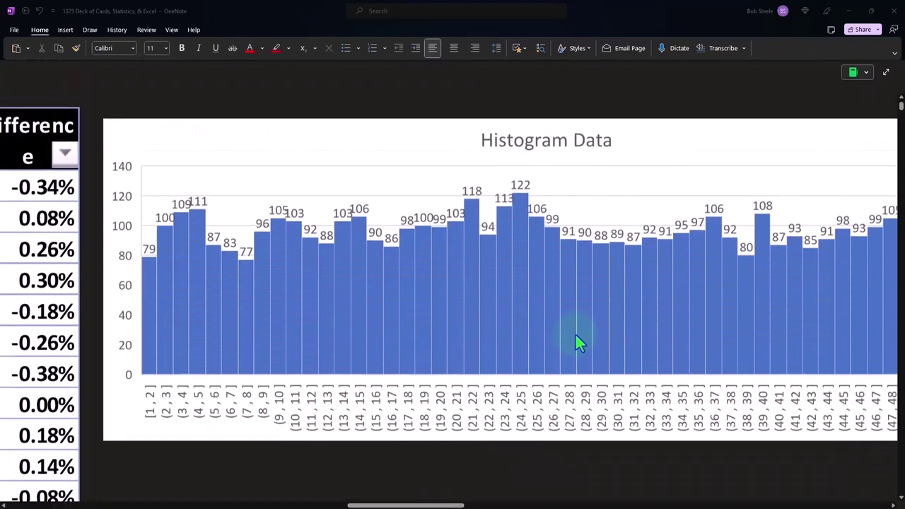
drag(440, 505, 596, 505)
click(329, 240)
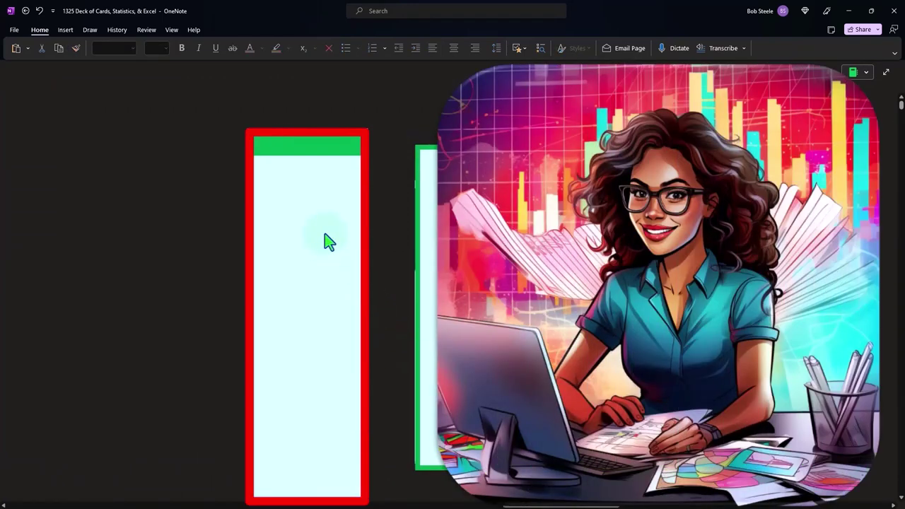
click(329, 241)
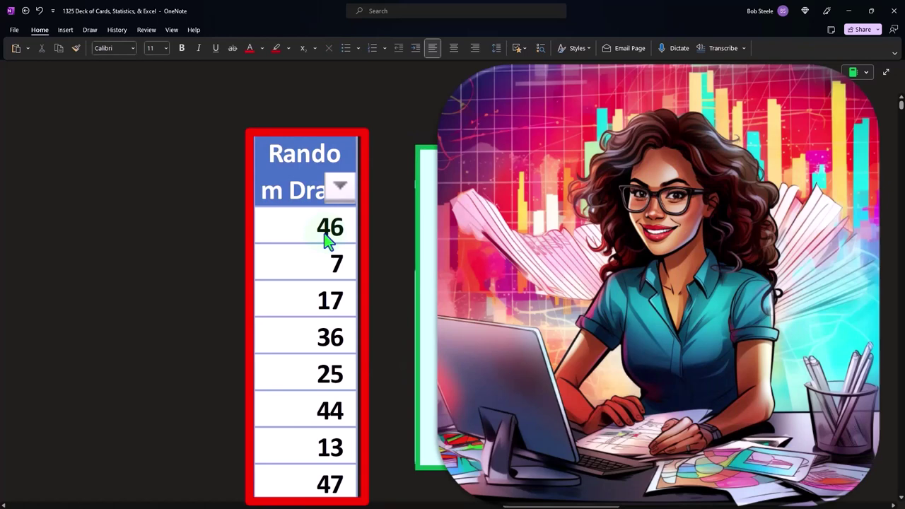
Delete the covers hiding the Find and Replace screenshot beside the random draw column, and look down the column's drawn numbers
scroll(328, 240, down, 2)
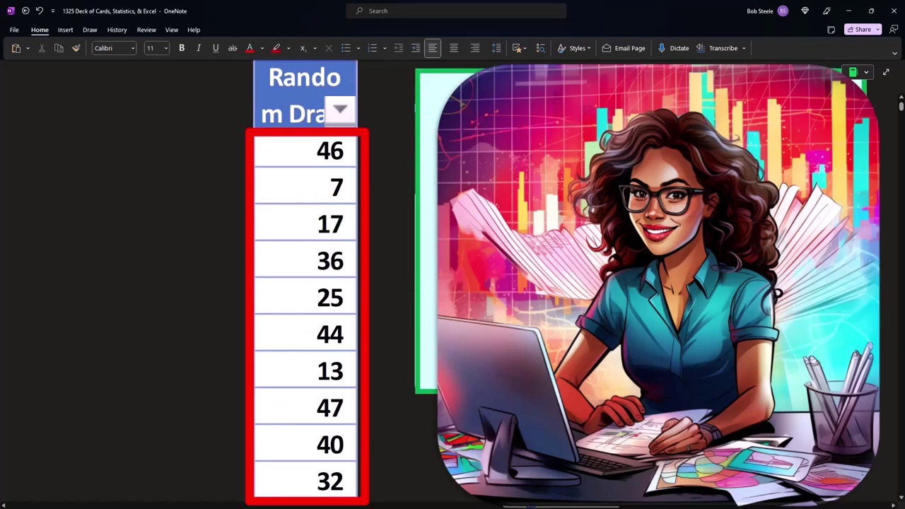
drag(536, 507, 557, 505)
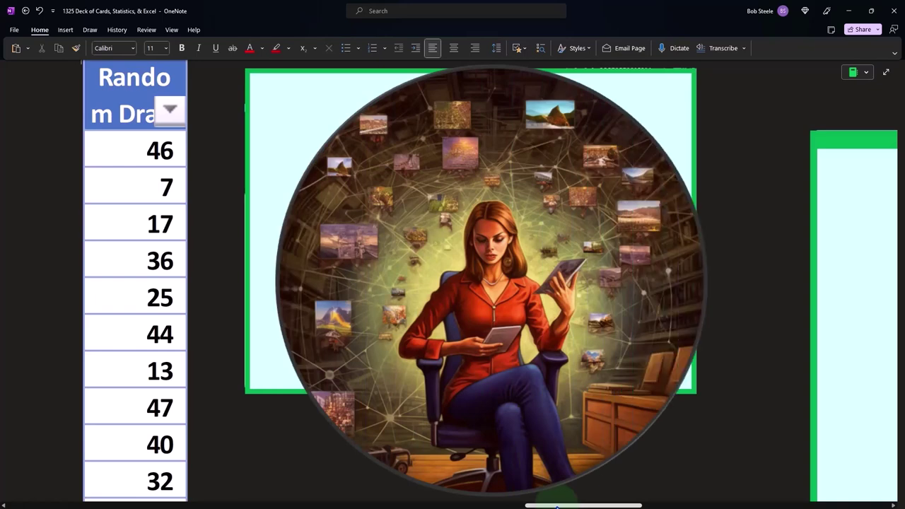
click(470, 233)
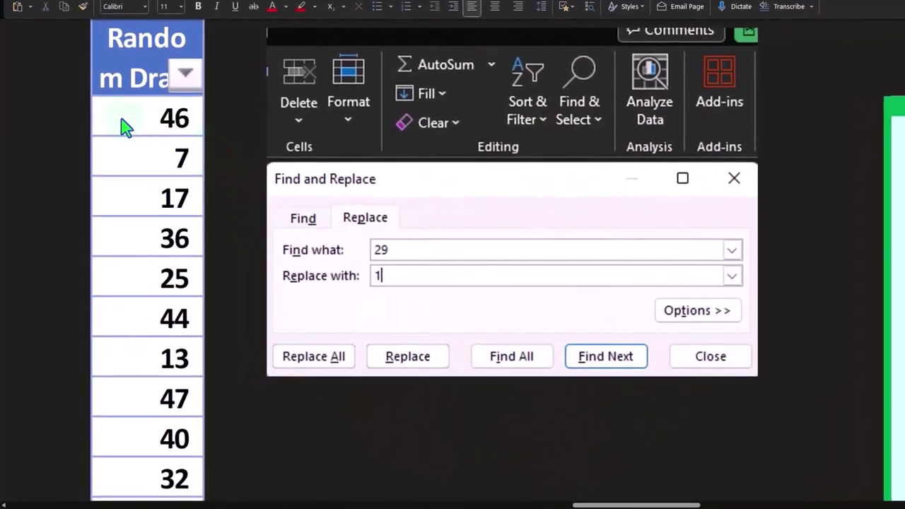
scroll(125, 127, down, 10)
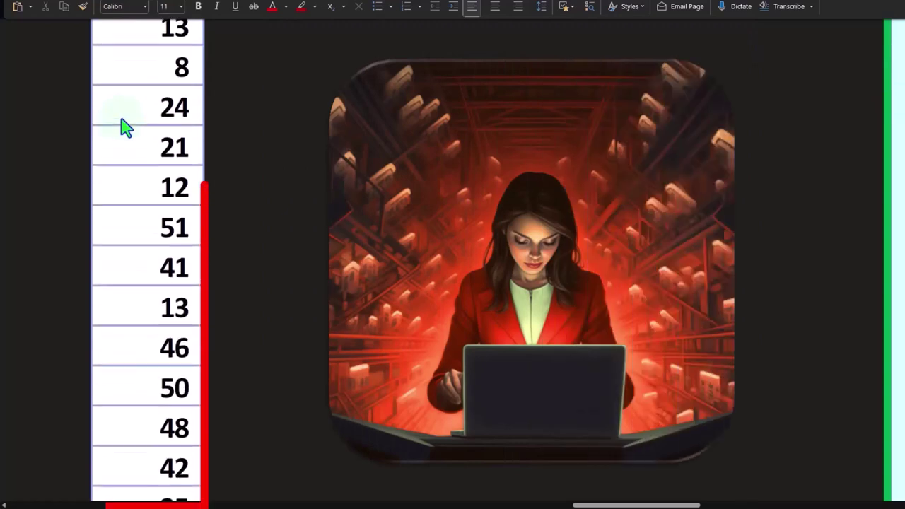